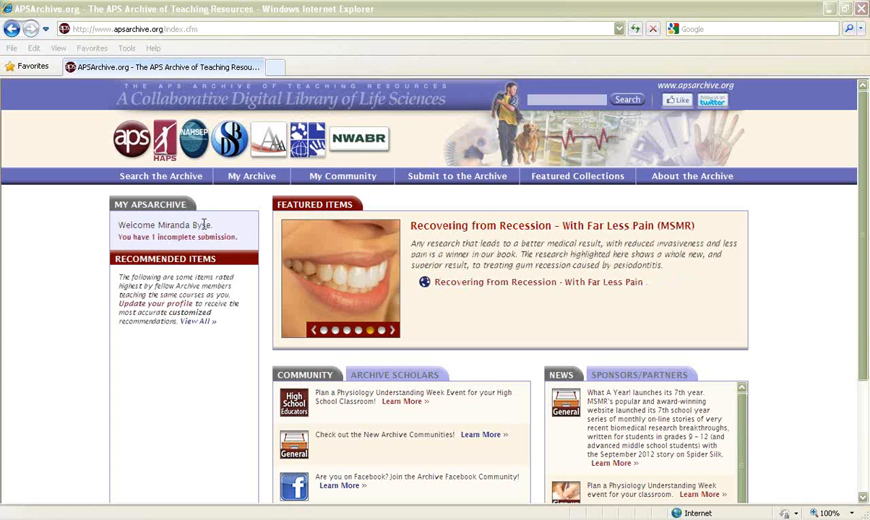
# Step: Start a new teaching resource submission with The American Physiological Society as the partner
pyautogui.moveTo(429, 176)
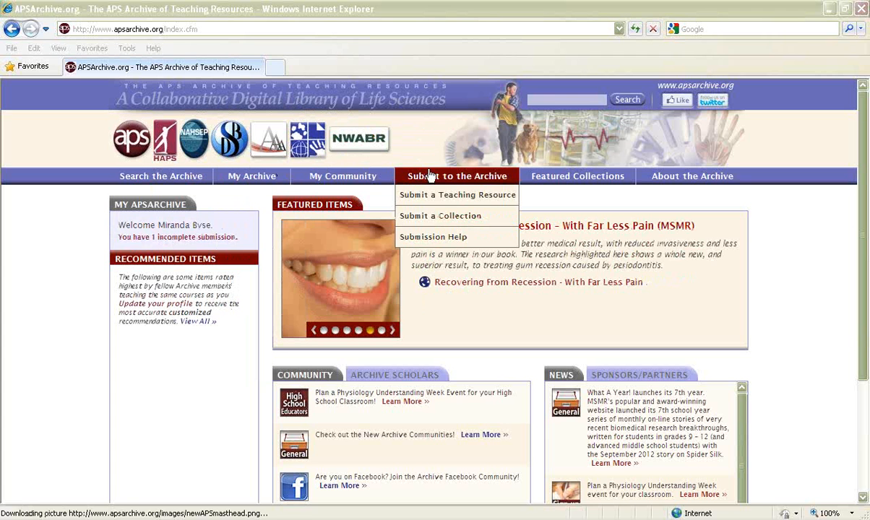
pyautogui.click(496, 195)
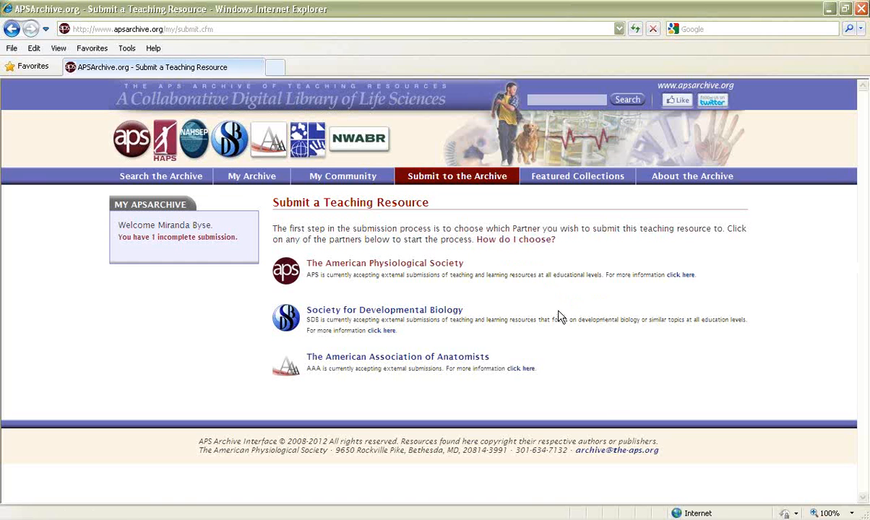
pyautogui.click(399, 269)
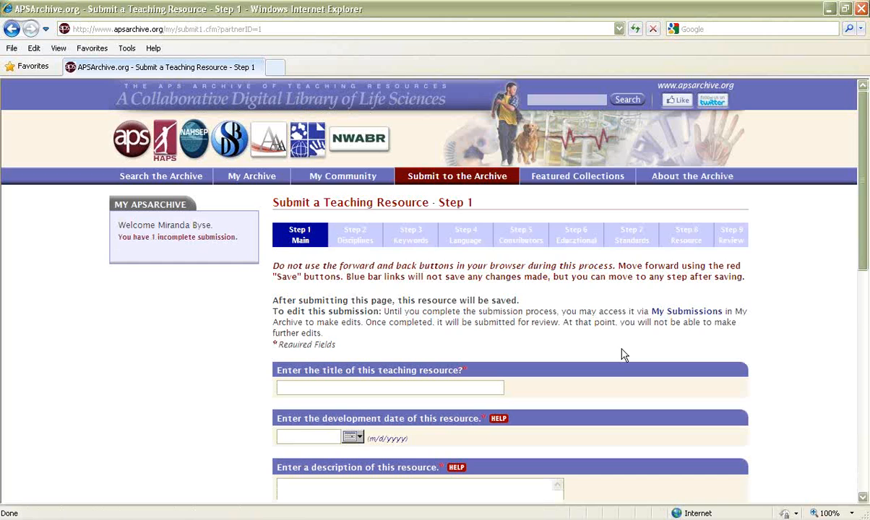
# Step: Enter "Title" as the teaching resource's title and set its development date to 09/27/2012
pyautogui.scroll(-1, 622, 355)
pyautogui.scroll(-1, 623, 354)
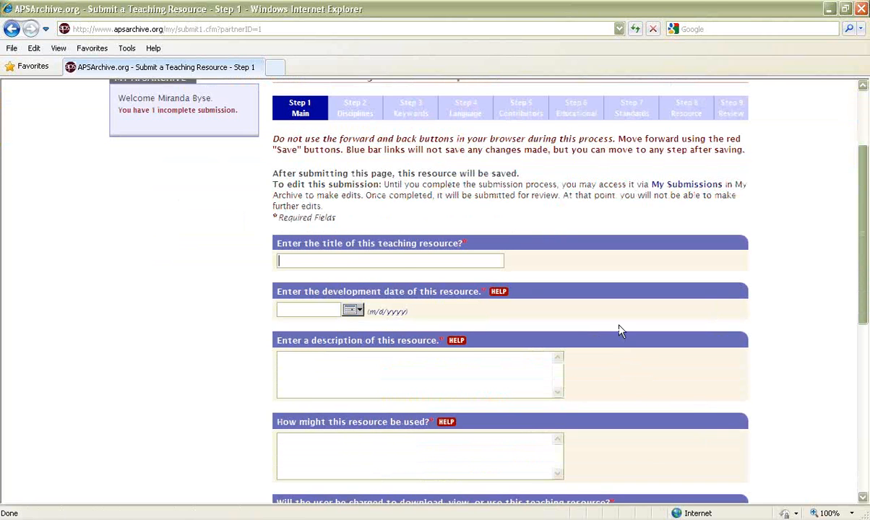
pyautogui.scroll(-1, 684, 405)
pyautogui.write('Title')
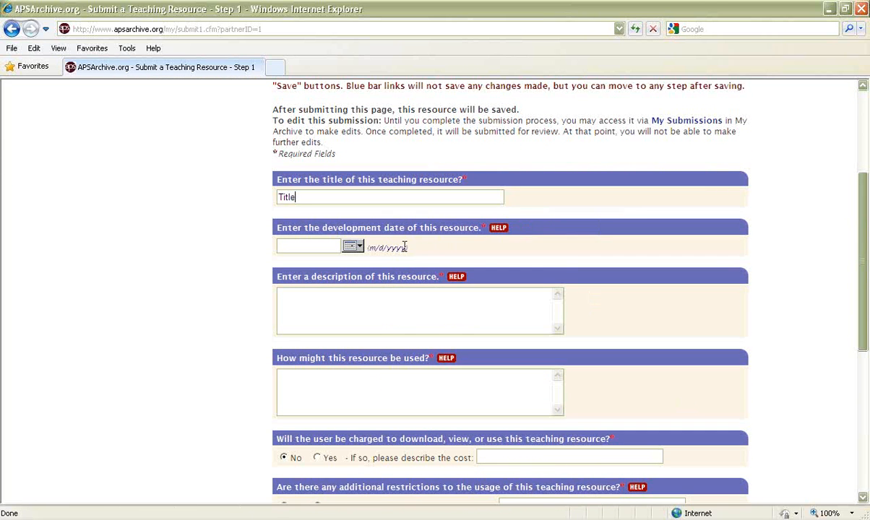
pyautogui.click(351, 246)
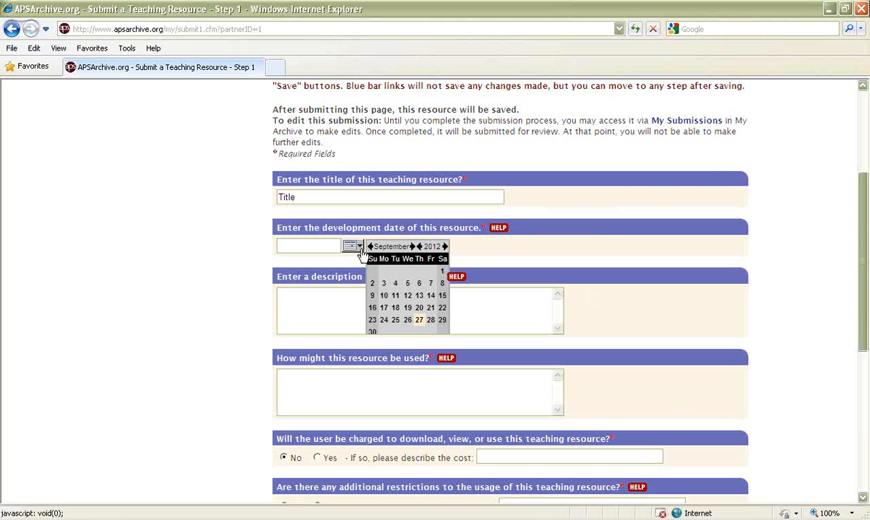
pyautogui.click(419, 320)
# Step: Enter "Description" as both the resource's description and the explanation of how it might be used
pyautogui.click(347, 325)
pyautogui.write('Description')
pyautogui.click(325, 371)
pyautogui.scroll(-3, 413, 375)
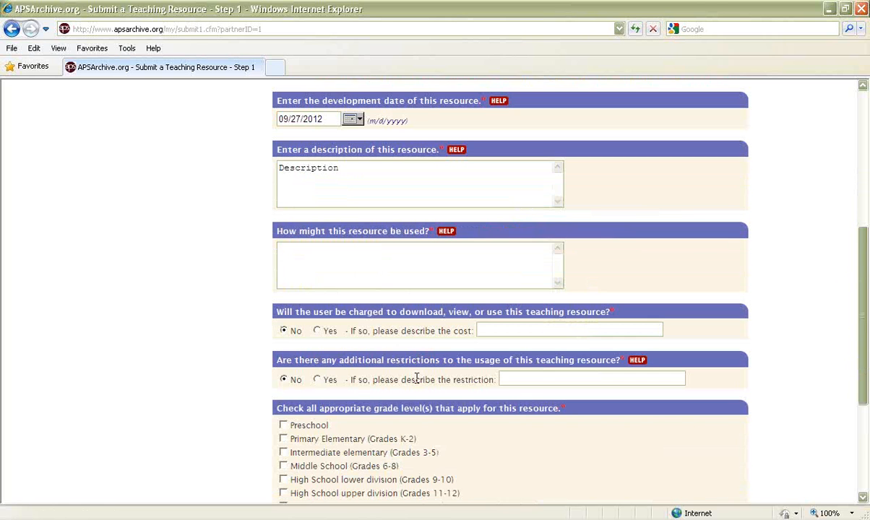
pyautogui.write('Description')
# Step: Mark General Public as the resource's grade level and save Step 1
pyautogui.scroll(-3, 399, 355)
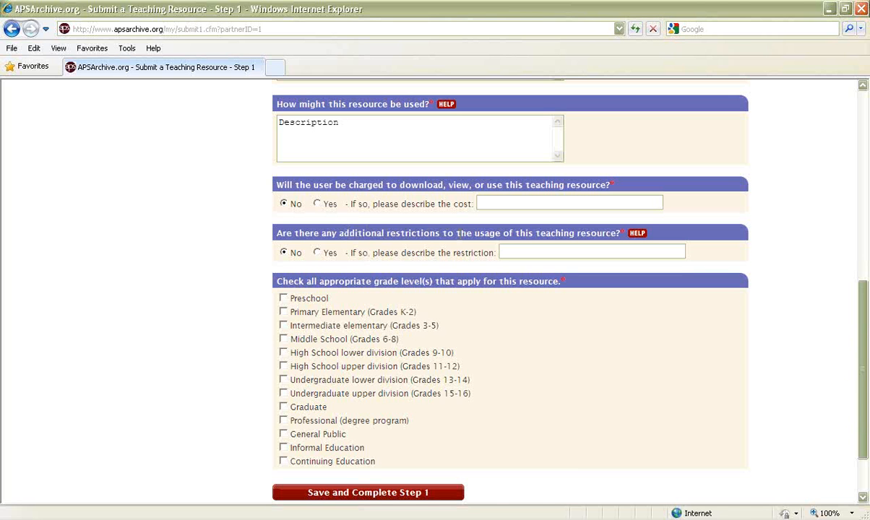
pyautogui.scroll(-2, 503, 342)
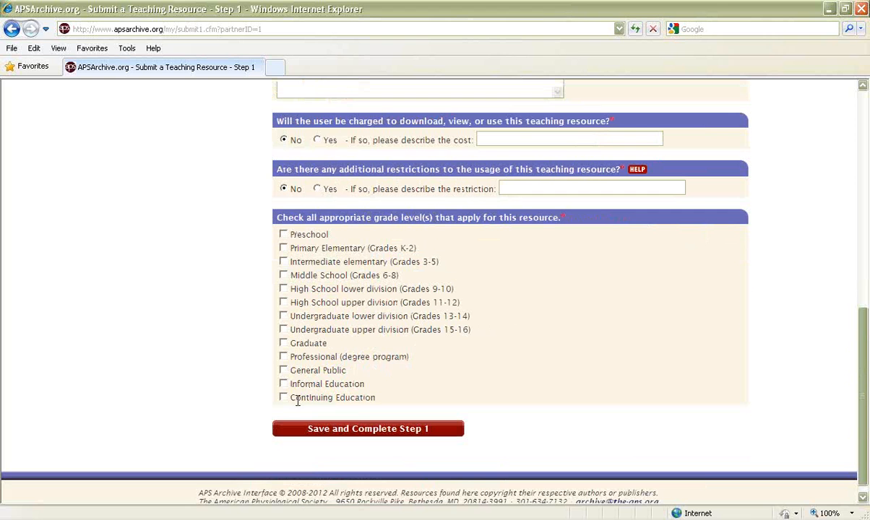
pyautogui.click(284, 370)
pyautogui.click(371, 429)
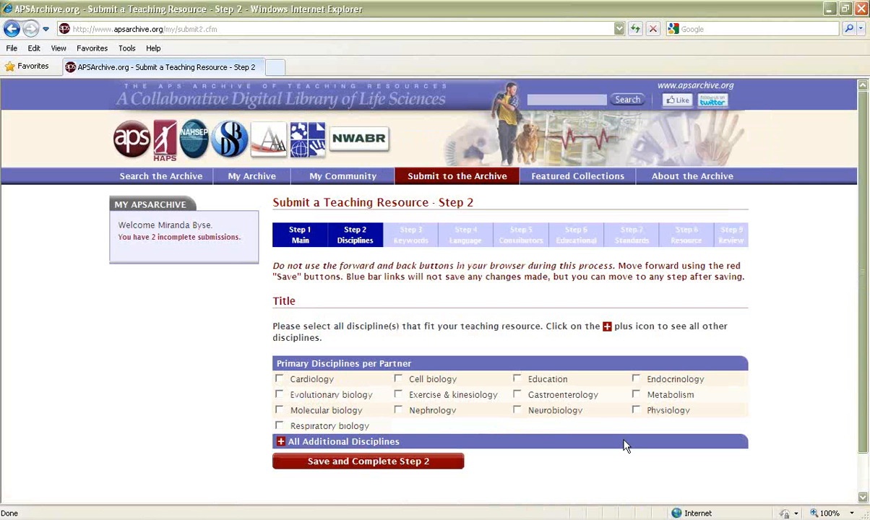
# Step: Expand the additional disciplines, select Education among the primary disciplines, and save Step 2
pyautogui.scroll(-1, 625, 445)
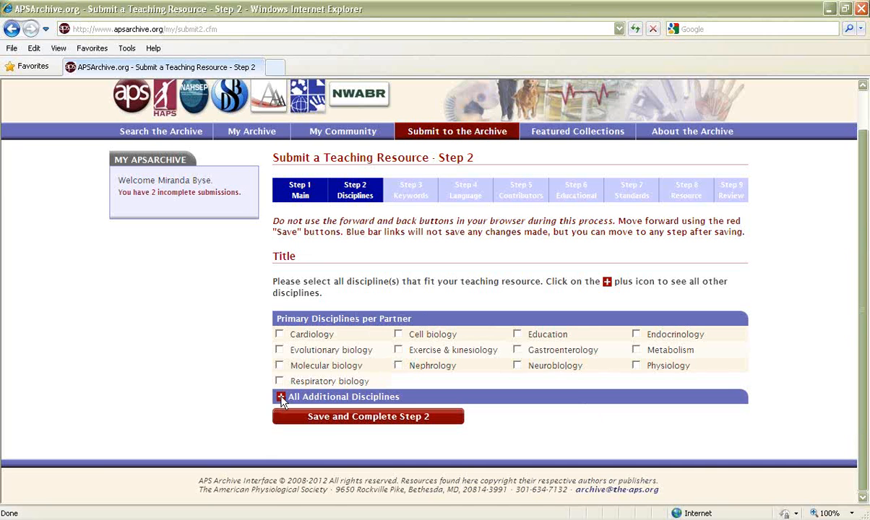
pyautogui.click(281, 397)
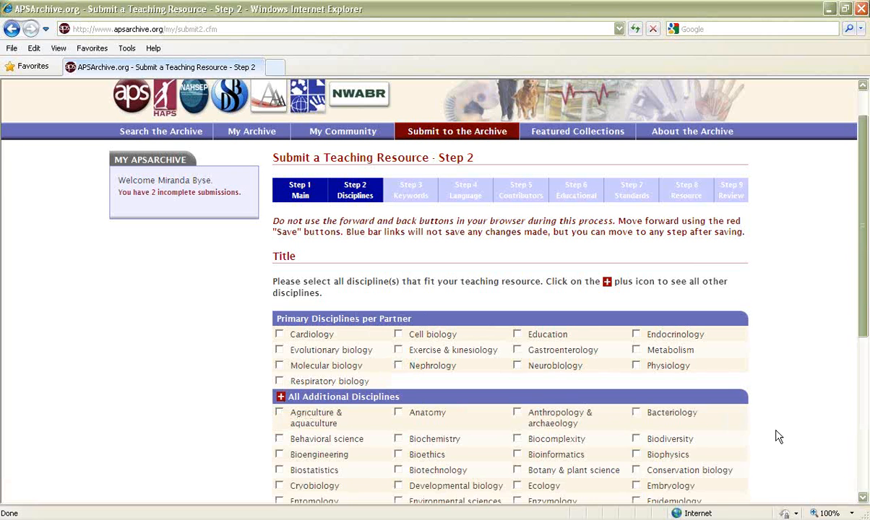
pyautogui.scroll(-3, 777, 434)
pyautogui.scroll(-1, 776, 436)
pyautogui.scroll(1, 773, 462)
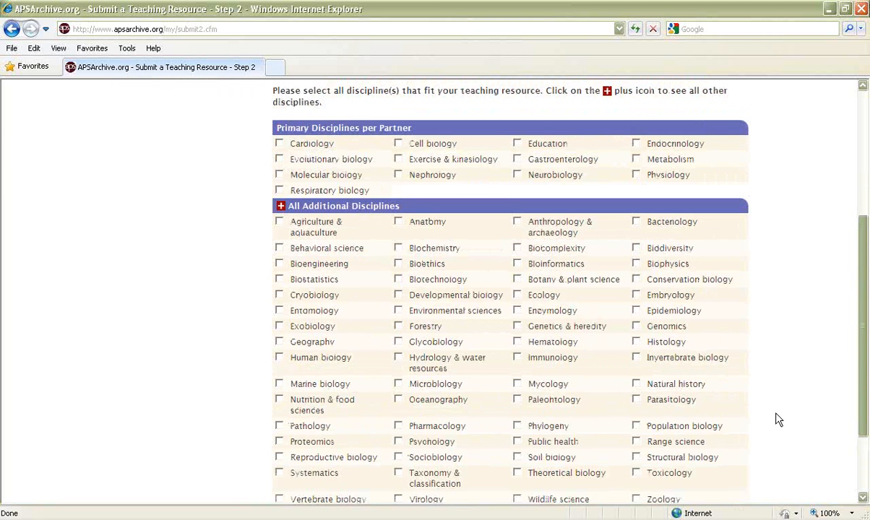
pyautogui.click(517, 144)
pyautogui.scroll(-2, 731, 361)
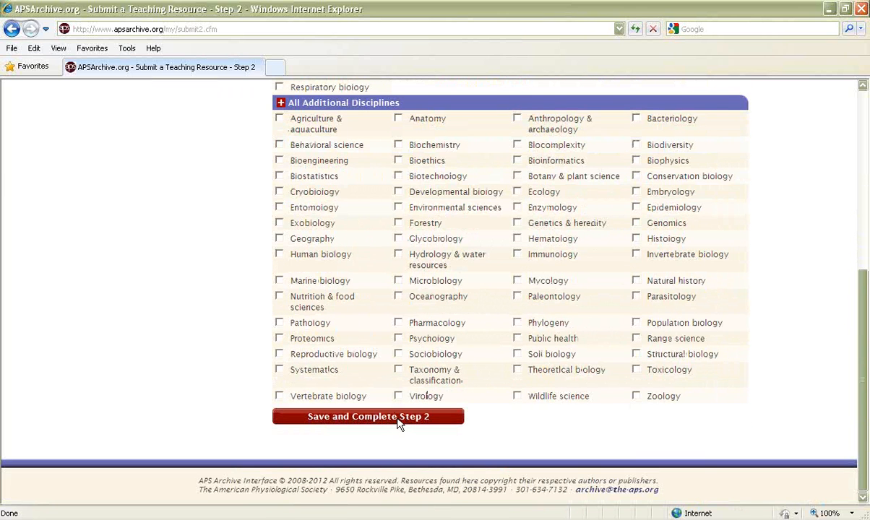
pyautogui.click(399, 419)
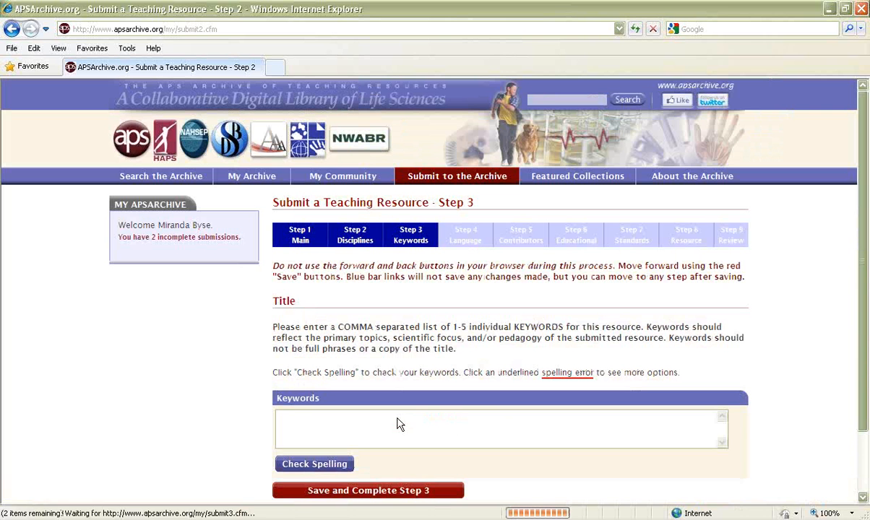
# Step: Enter "keyword" as the resource's keyword and save Step 3
pyautogui.scroll(-2, 412, 379)
pyautogui.click(408, 378)
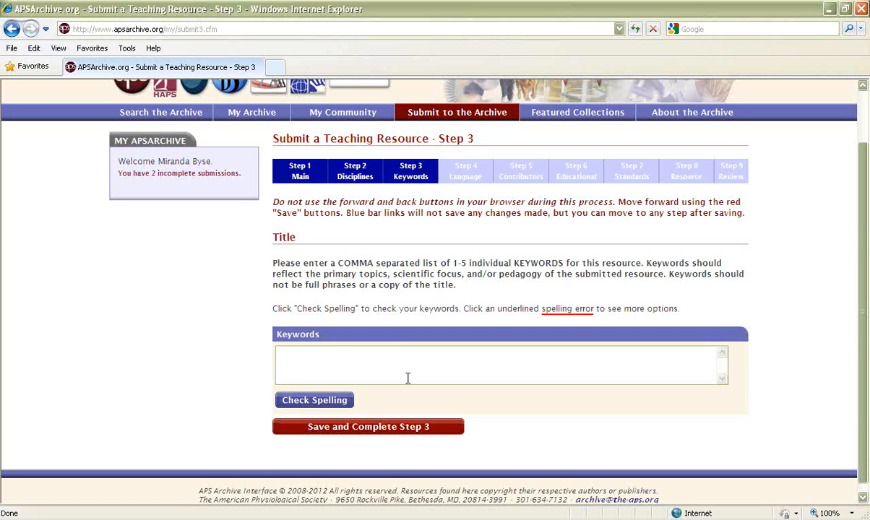
pyautogui.write('keyow')
pyautogui.press('BackSpace')
pyautogui.press('BackSpace')
pyautogui.write('word')
pyautogui.click(388, 429)
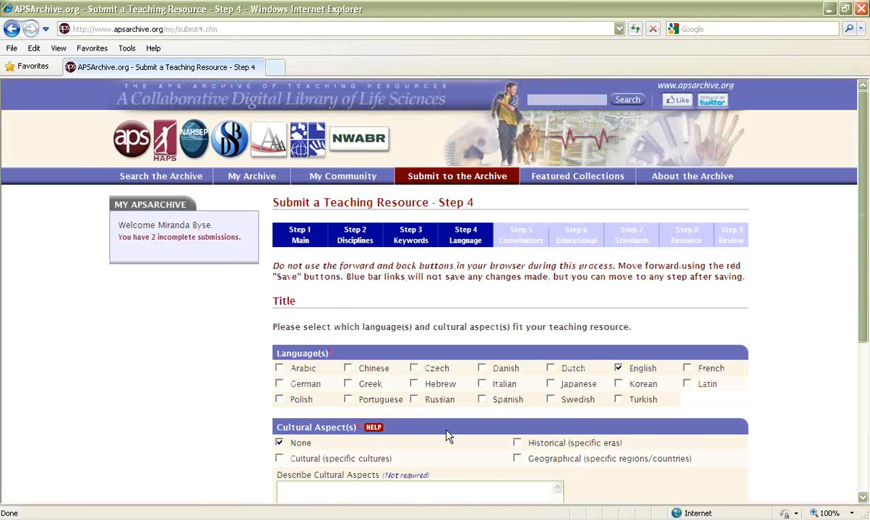
# Step: Keep English as the language and None for cultural aspects, and save Step 4
pyautogui.scroll(-5, 446, 436)
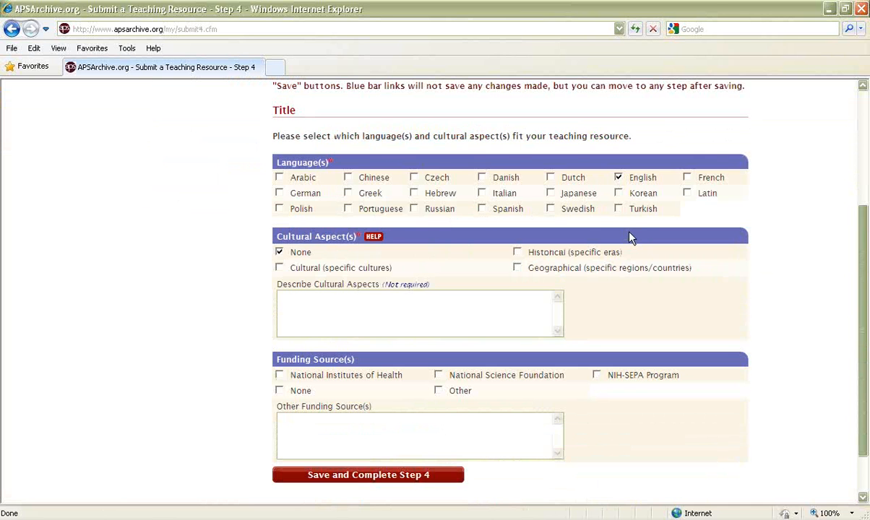
pyautogui.scroll(-2, 630, 238)
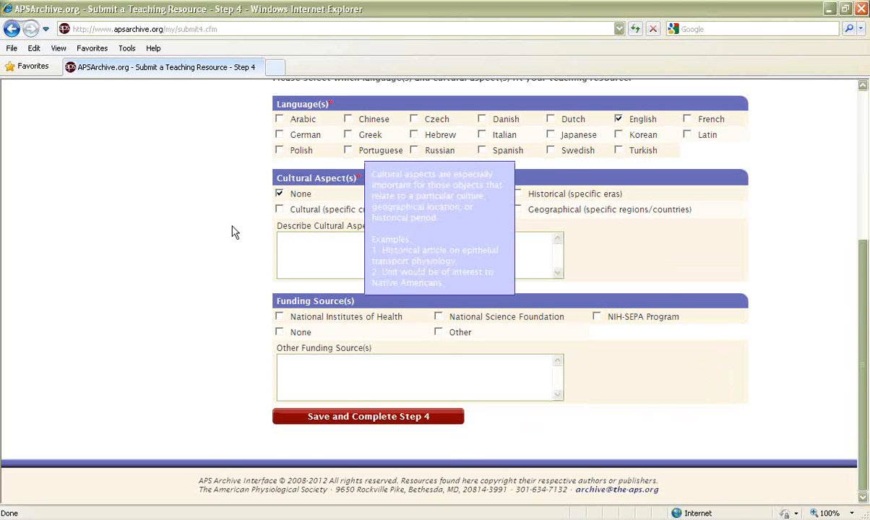
pyautogui.click(367, 423)
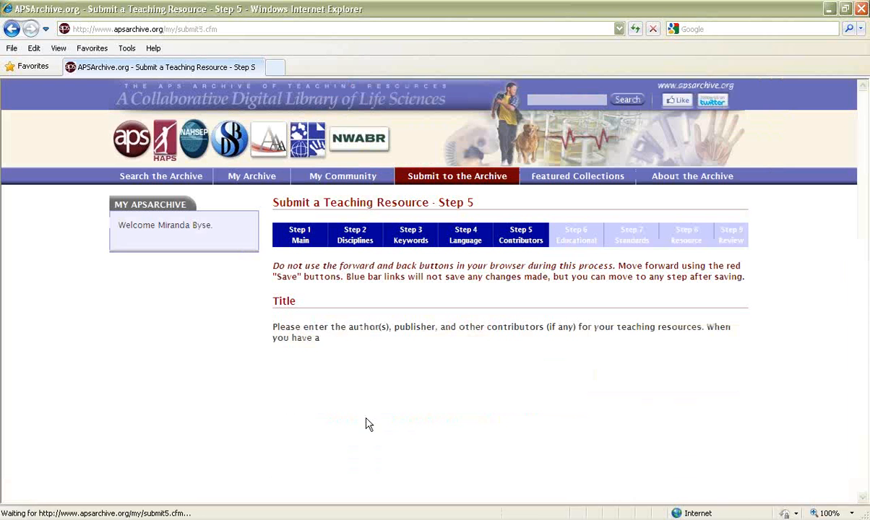
# Step: Choose to add yourself as the first author and try to submit the prefilled contributor details
pyautogui.scroll(-5, 764, 397)
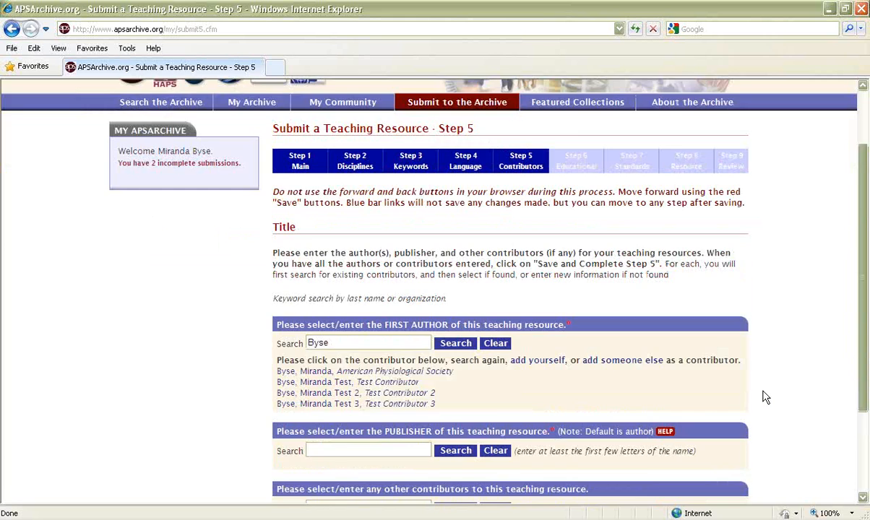
pyautogui.scroll(2, 765, 397)
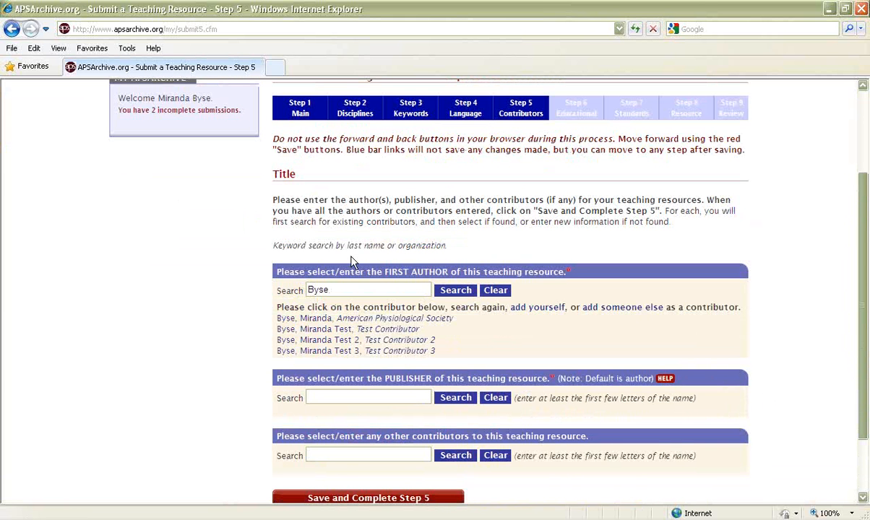
pyautogui.moveTo(323, 290); pyautogui.dragTo(334, 290)
pyautogui.doubleClick(334, 289)
pyautogui.click(326, 289)
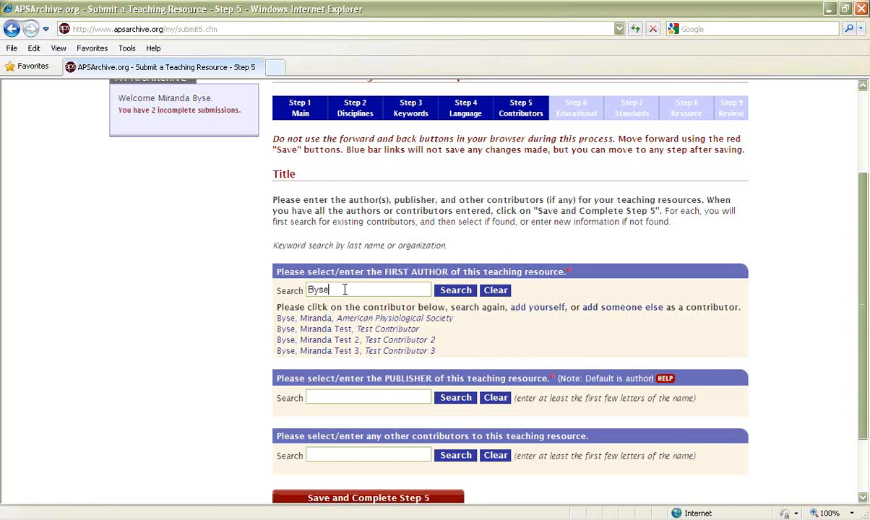
pyautogui.click(536, 307)
pyautogui.scroll(-3, 541, 320)
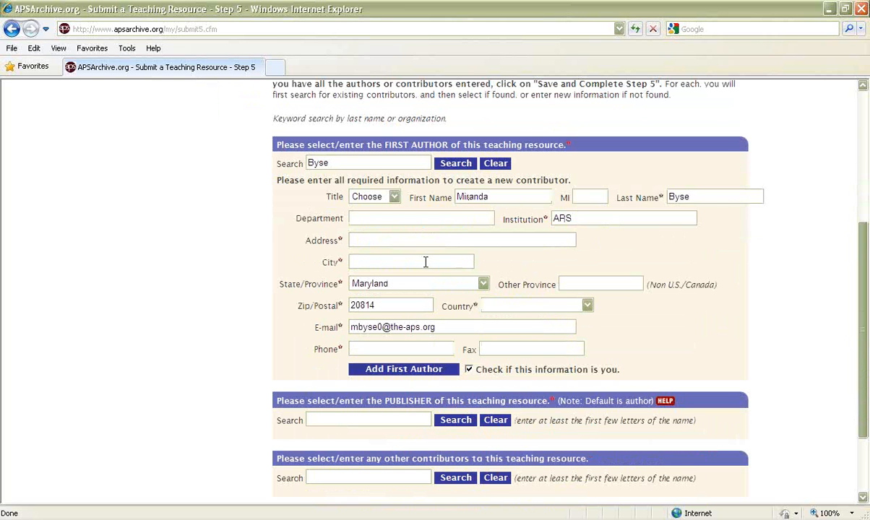
pyautogui.click(402, 367)
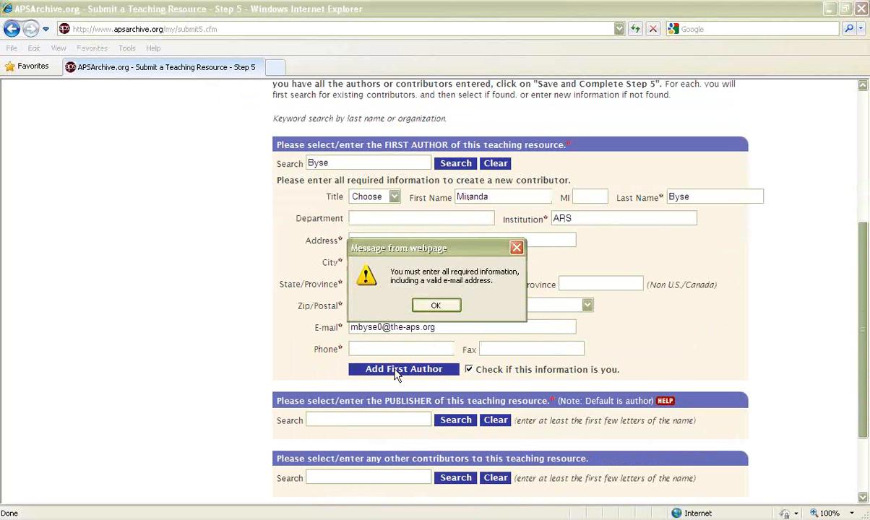
pyautogui.click(434, 310)
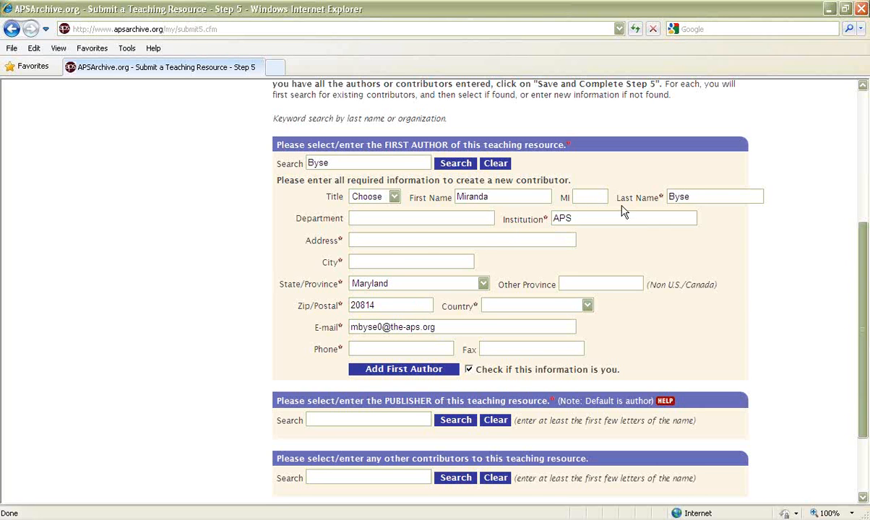
# Step: Fill in the street address and city in the first author's contributor details
pyautogui.click(408, 240)
pyautogui.write('9650 Rockville Pike')
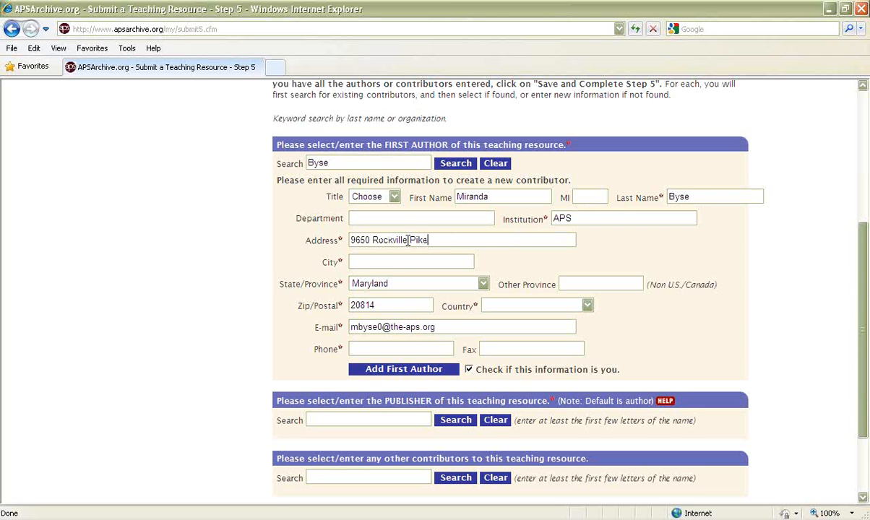
pyautogui.click(388, 263)
pyautogui.write('Be')
pyautogui.press('BackSpace')
pyautogui.press('BackSpace')
pyautogui.press('BackSpace')
pyautogui.write('theso')
pyautogui.write('a')
# Step: Set the first author's country to USA, enter the phone number, and add the first author
pyautogui.click(586, 306)
pyautogui.moveTo(588, 36); pyautogui.dragTo(586, 300)
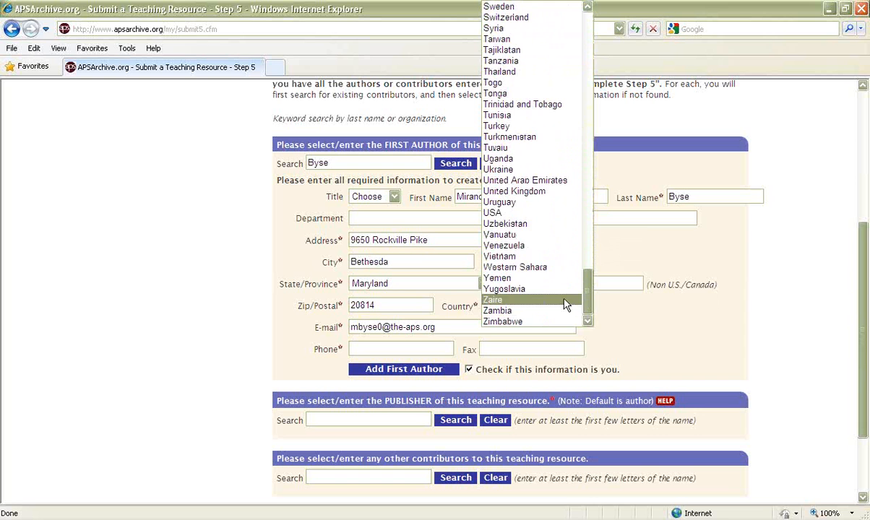
pyautogui.click(548, 212)
pyautogui.click(392, 349)
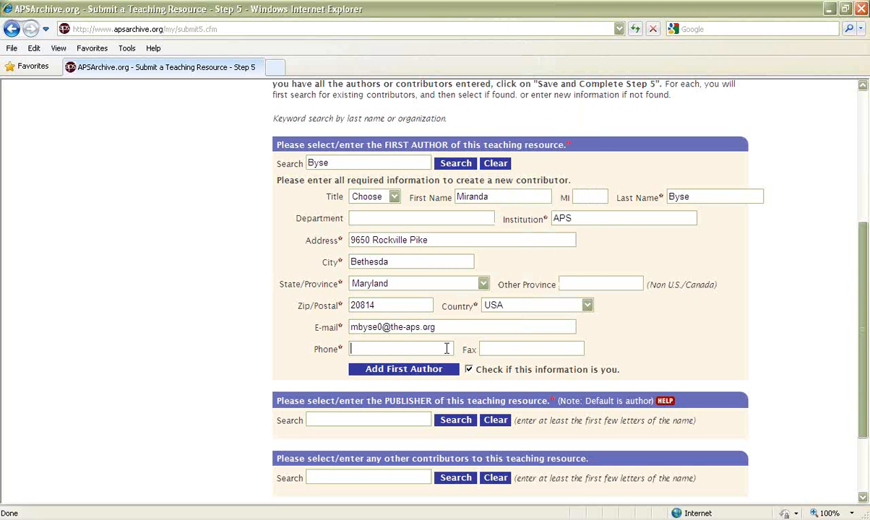
pyautogui.write('301634721')
pyautogui.click(399, 374)
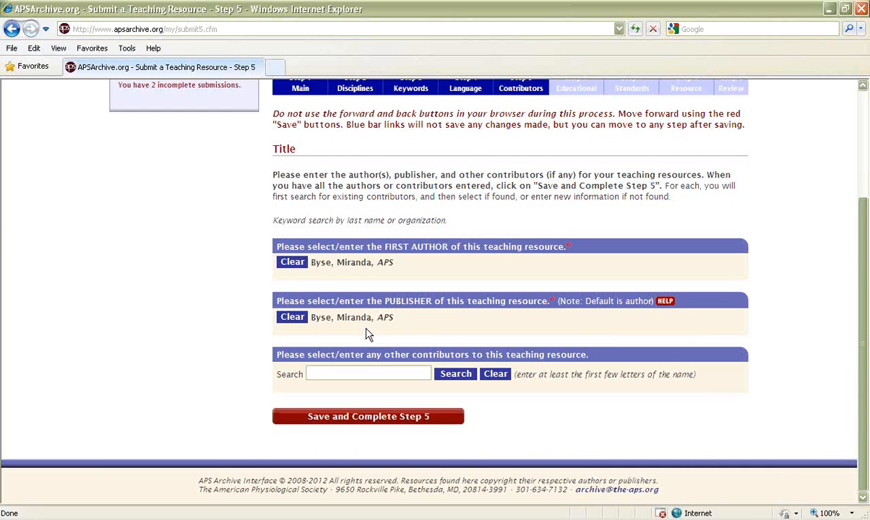
# Step: Search for another contributor by last name and add the American Physiological Society match with the Author role
pyautogui.click(343, 373)
pyautogui.write('Matyas')
pyautogui.click(455, 374)
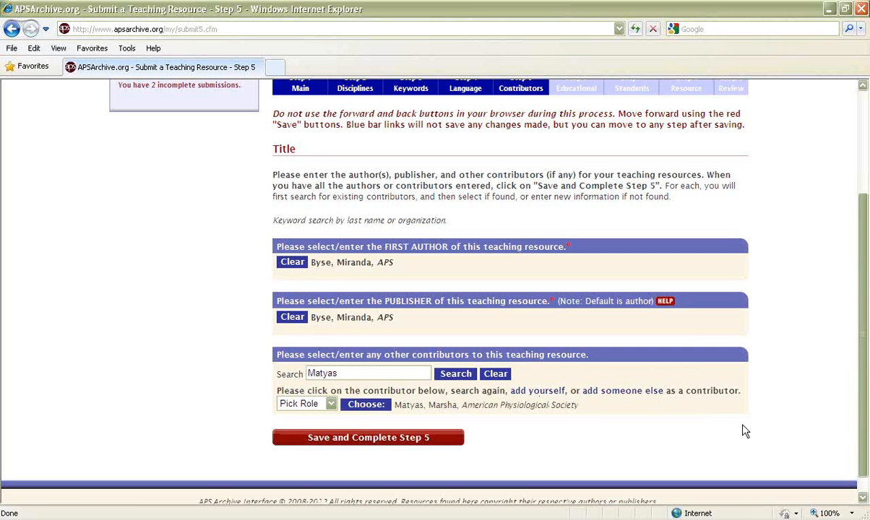
pyautogui.scroll(-1, 695, 458)
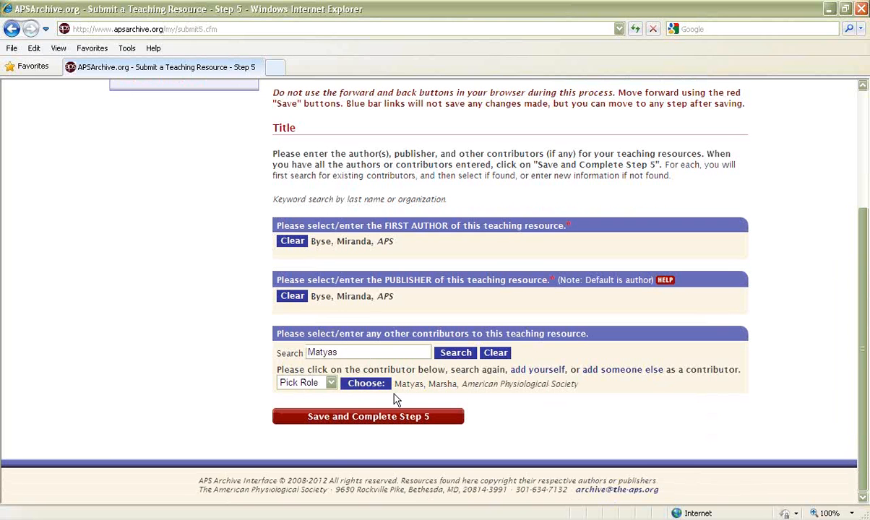
pyautogui.click(330, 385)
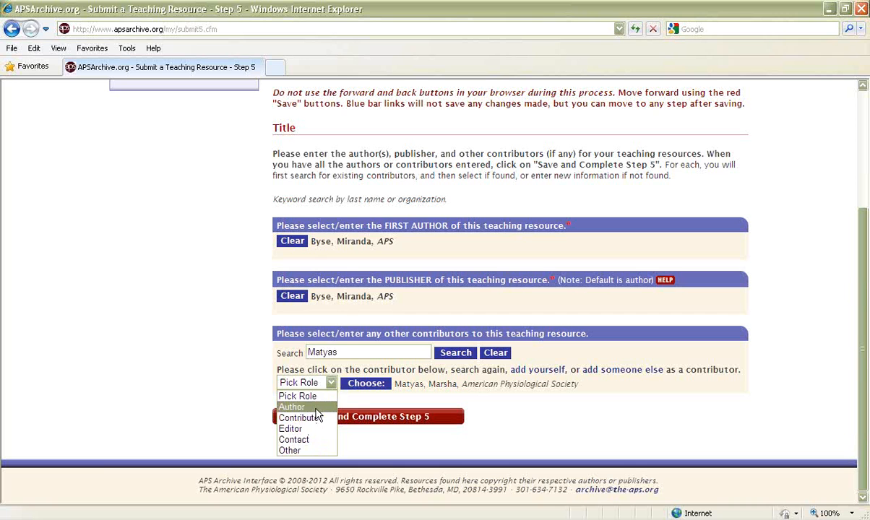
pyautogui.click(318, 406)
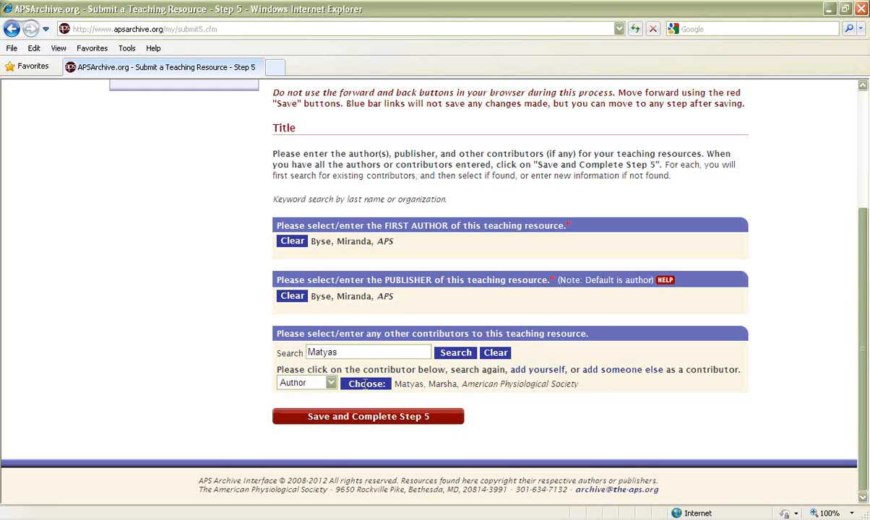
pyautogui.click(366, 384)
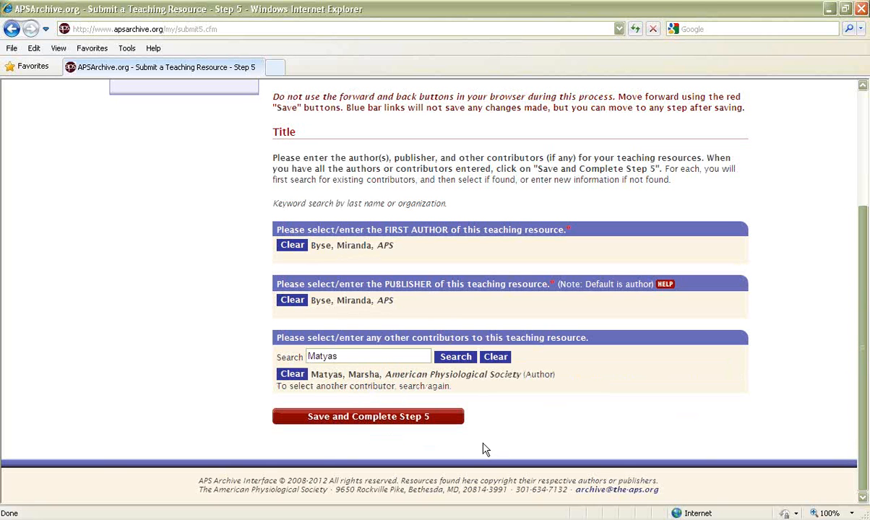
# Step: Save and complete Step 5, and mark Learner as who would use the teaching resource
pyautogui.click(350, 424)
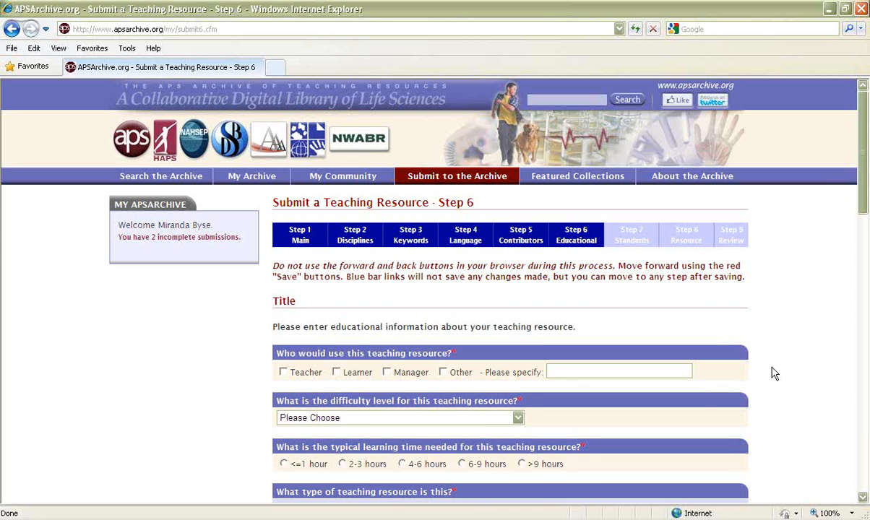
pyautogui.scroll(-2, 774, 373)
pyautogui.scroll(-2, 774, 373)
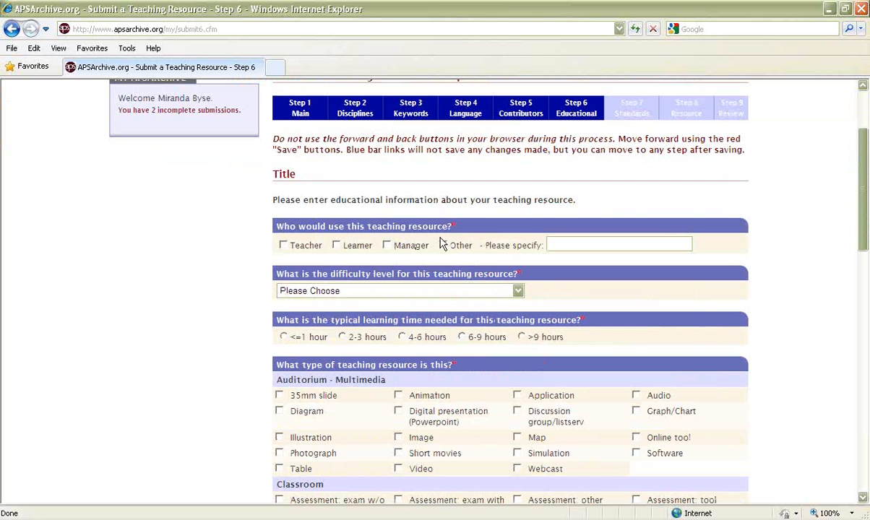
pyautogui.click(337, 246)
# Step: Set the difficulty level to At grade/age level and the typical learning time to <=1 hour
pyautogui.scroll(-2, 415, 250)
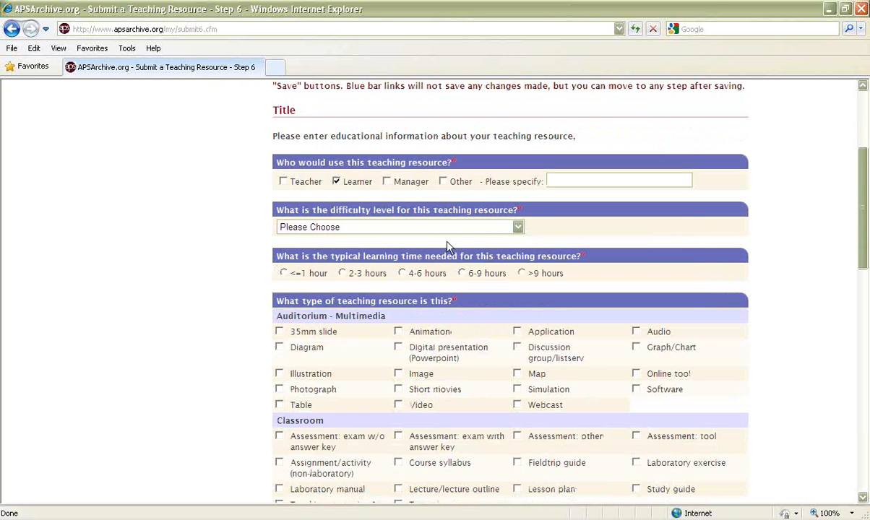
pyautogui.click(518, 226)
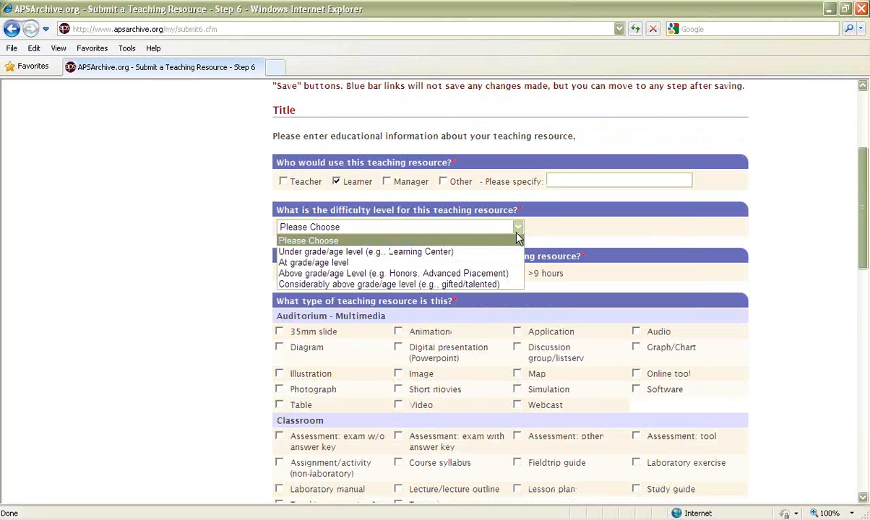
pyautogui.click(474, 266)
pyautogui.click(596, 285)
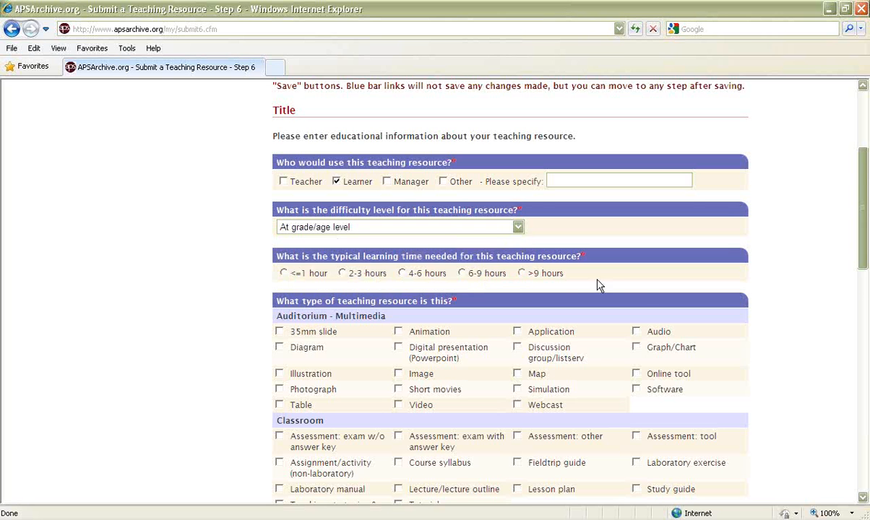
pyautogui.scroll(-1, 635, 289)
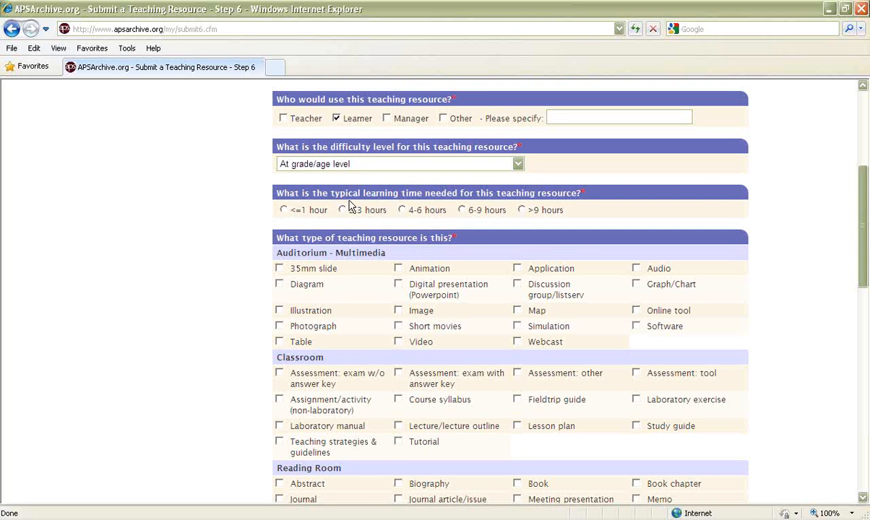
pyautogui.click(283, 210)
# Step: Mark the teaching resource type as Book in the Reading Room category
pyautogui.scroll(-2, 758, 322)
pyautogui.scroll(-2, 758, 322)
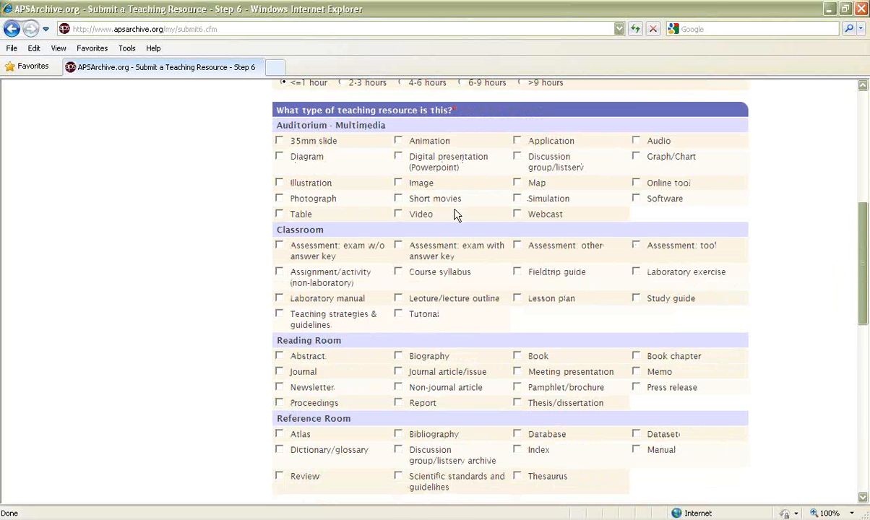
pyautogui.scroll(-1, 433, 202)
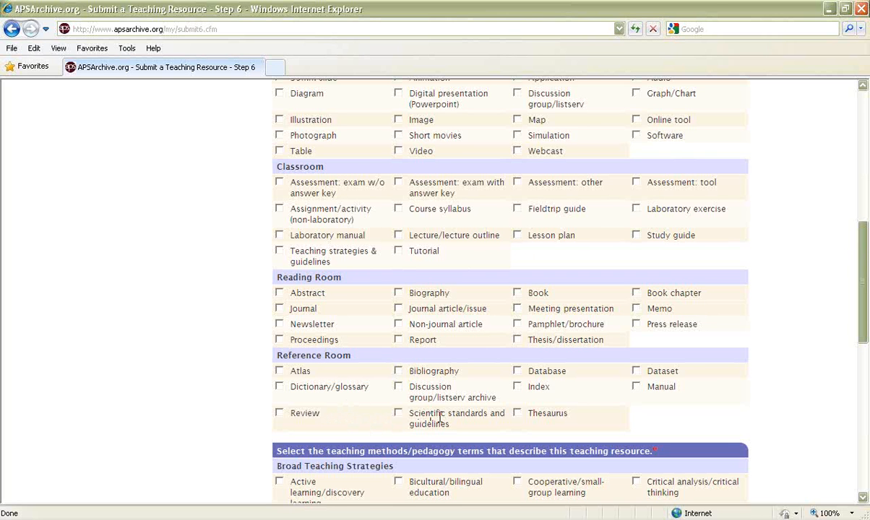
pyautogui.scroll(3, 439, 418)
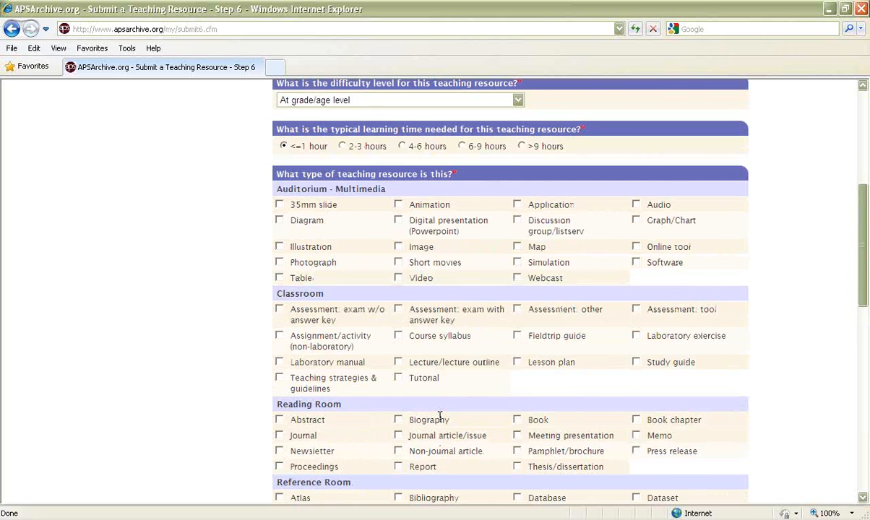
pyautogui.scroll(-2, 439, 417)
pyautogui.scroll(-1, 441, 417)
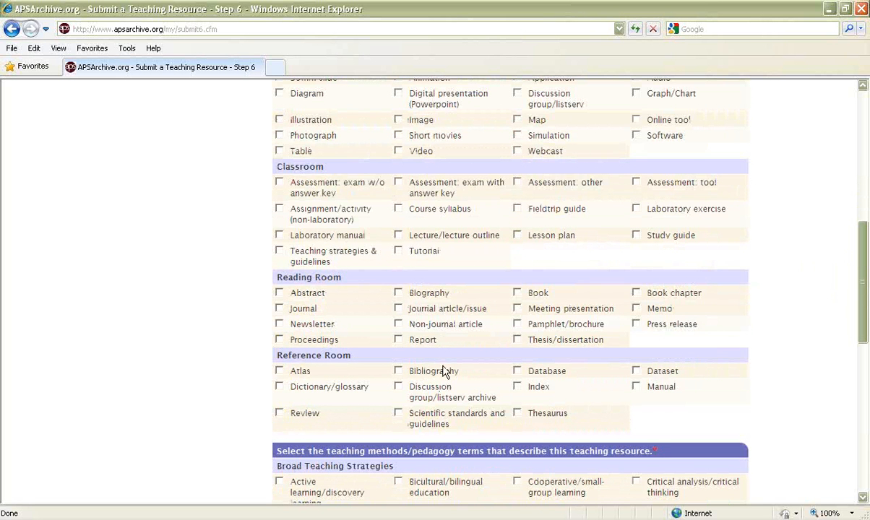
pyautogui.click(517, 292)
# Step: Review the teaching methods and pedagogy terms and the educational answers already chosen in Step 6
pyautogui.scroll(-4, 640, 385)
pyautogui.scroll(-4, 640, 384)
pyautogui.scroll(1, 650, 388)
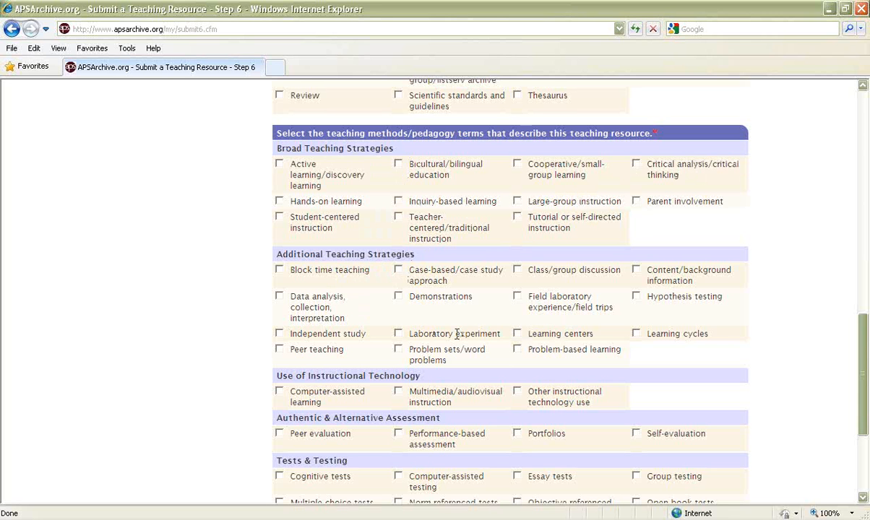
pyautogui.scroll(-4, 536, 383)
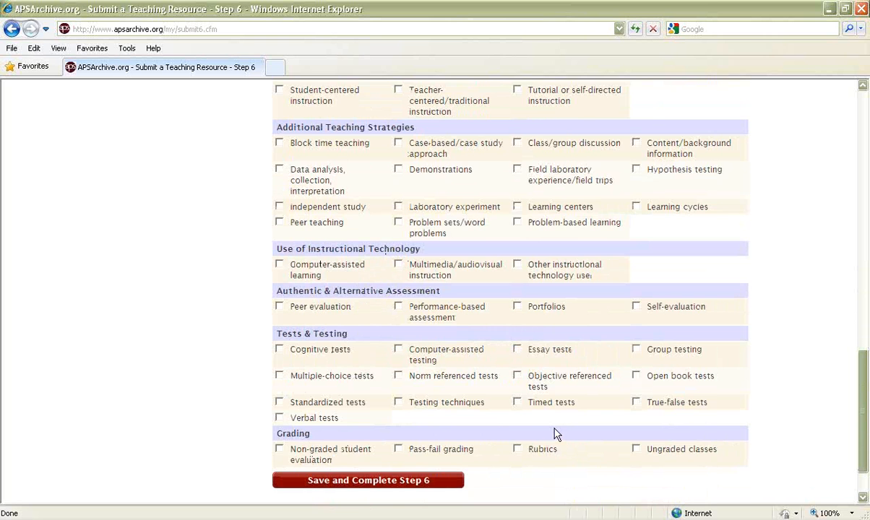
pyautogui.scroll(2, 554, 433)
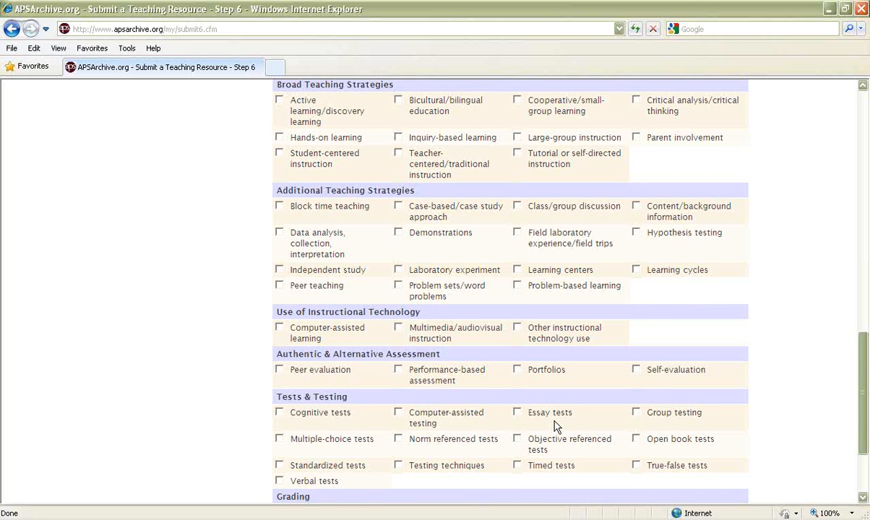
pyautogui.scroll(-2, 556, 426)
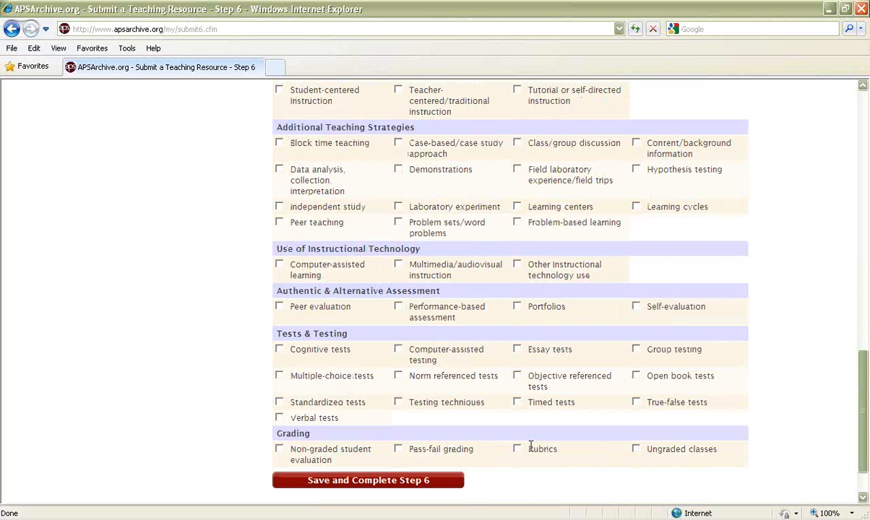
pyautogui.scroll(4, 538, 434)
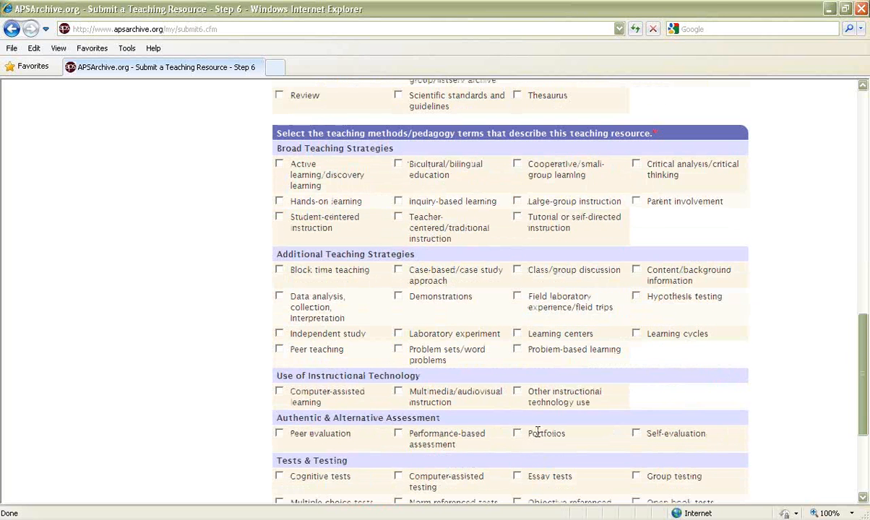
pyautogui.scroll(8, 537, 430)
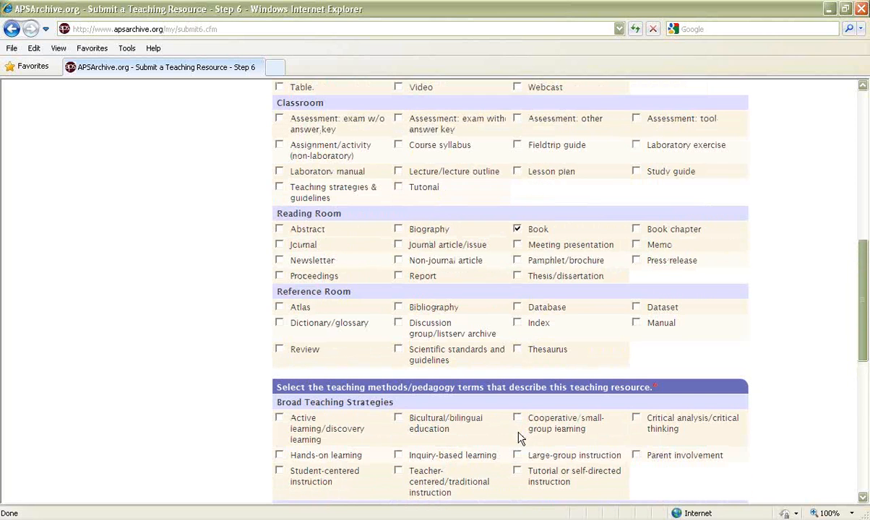
pyautogui.scroll(3, 518, 436)
pyautogui.scroll(5, 518, 436)
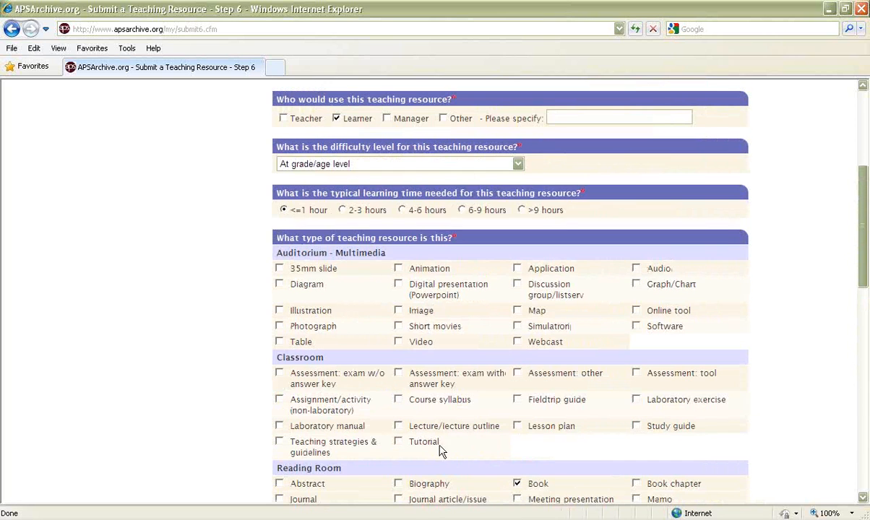
pyautogui.scroll(-2, 451, 458)
pyautogui.scroll(-13, 459, 447)
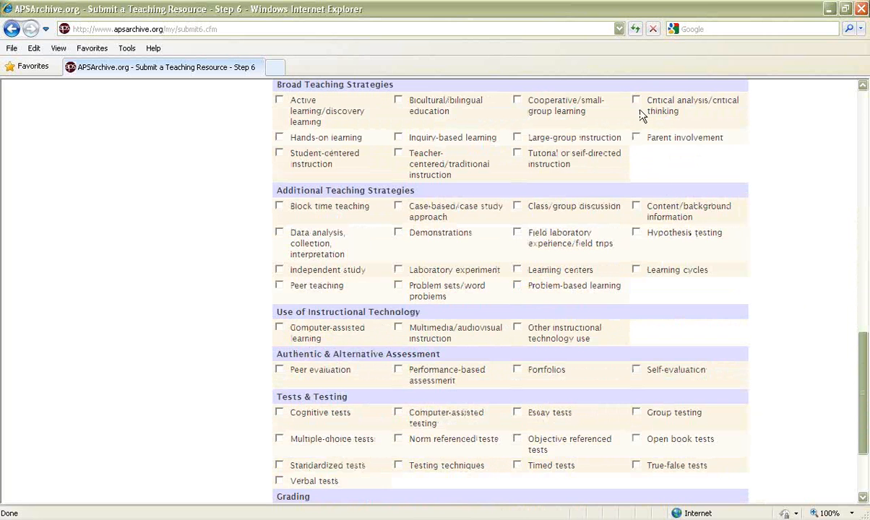
pyautogui.scroll(-3, 559, 306)
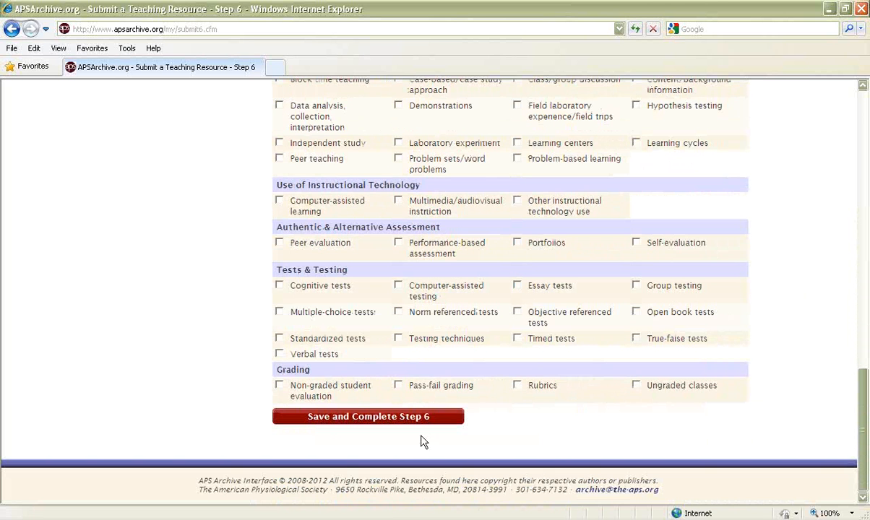
# Step: Save and complete Step 6, and continue past the Standards step to Step 8
pyautogui.click(385, 416)
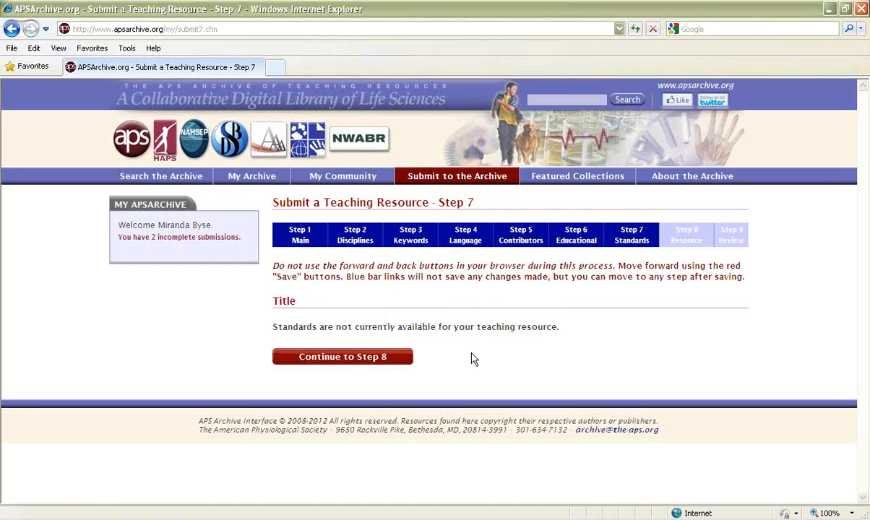
pyautogui.click(361, 361)
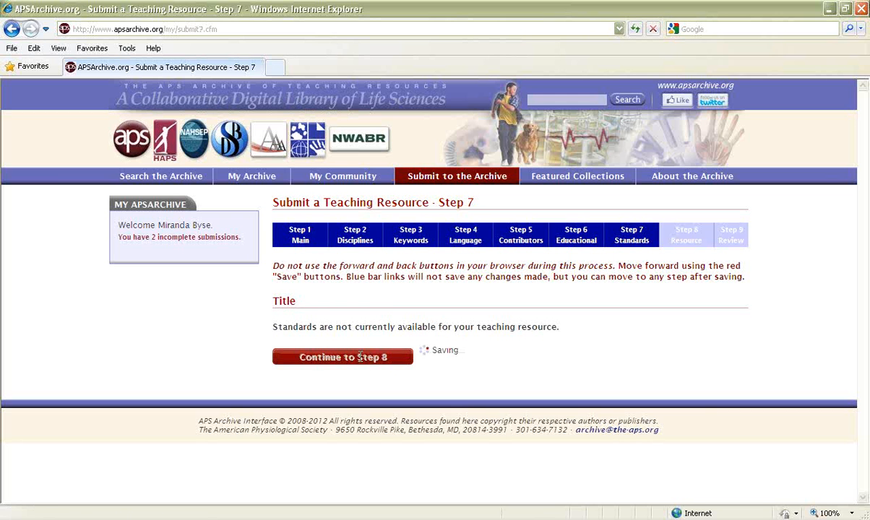
# Step: Choose File Upload as the way to provide the teaching resource and browse to the Desktop folder
pyautogui.scroll(-3, 711, 425)
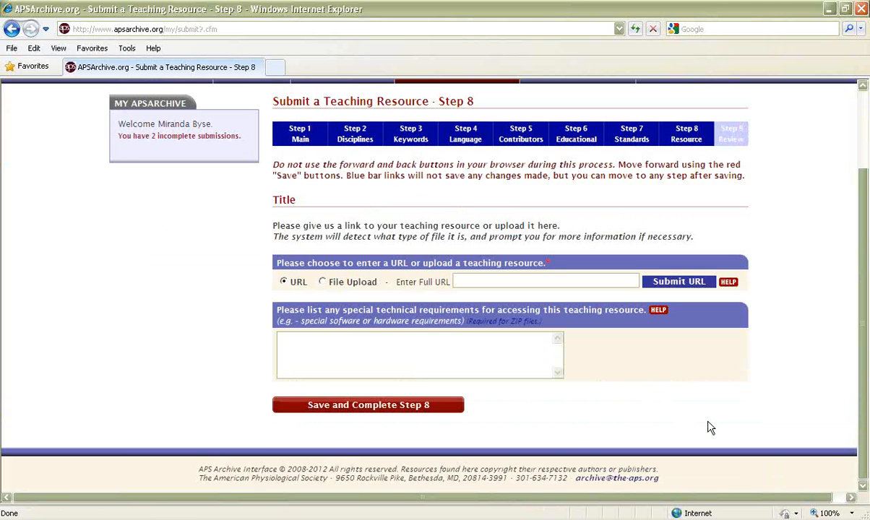
pyautogui.click(283, 283)
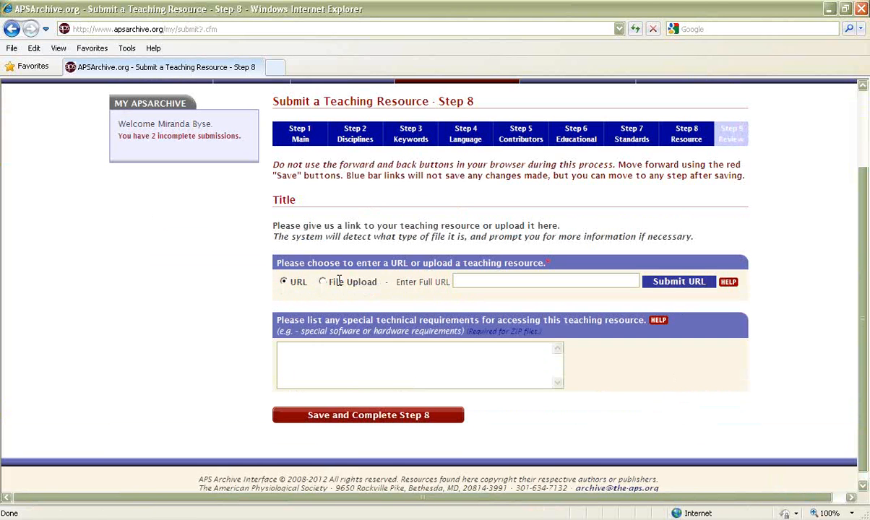
pyautogui.click(470, 281)
pyautogui.click(324, 283)
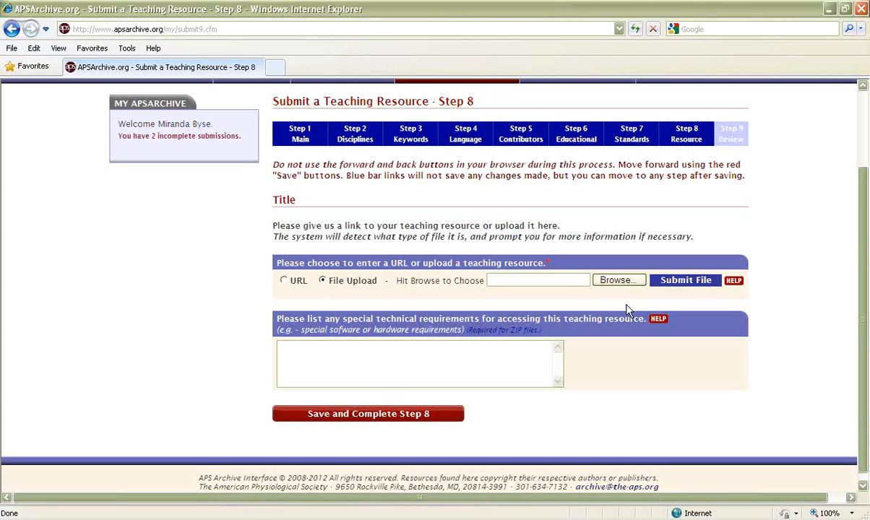
pyautogui.click(616, 281)
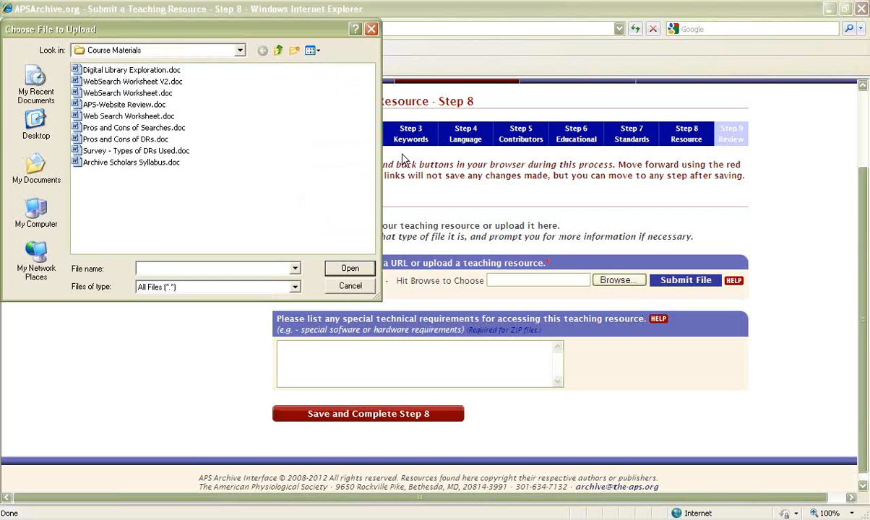
pyautogui.click(30, 117)
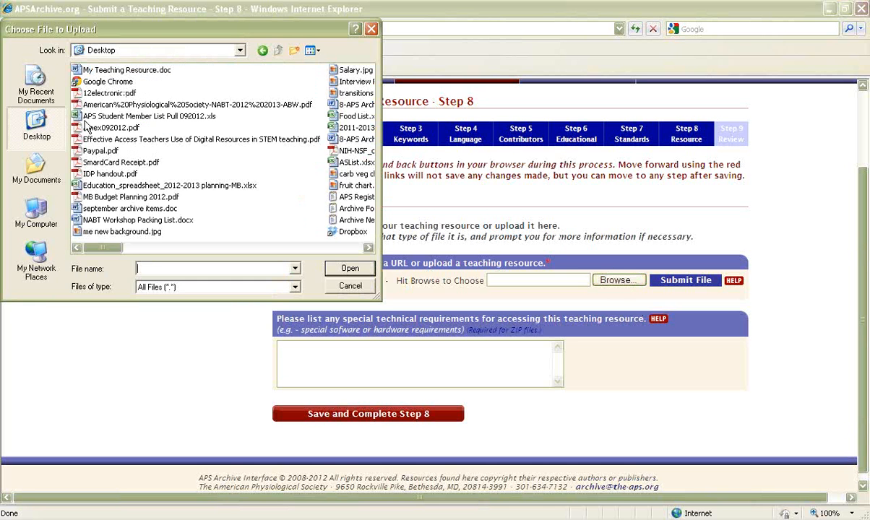
# Step: Select My Teaching Resource.doc from the Desktop and submit it as the teaching resource file
pyautogui.click(368, 248)
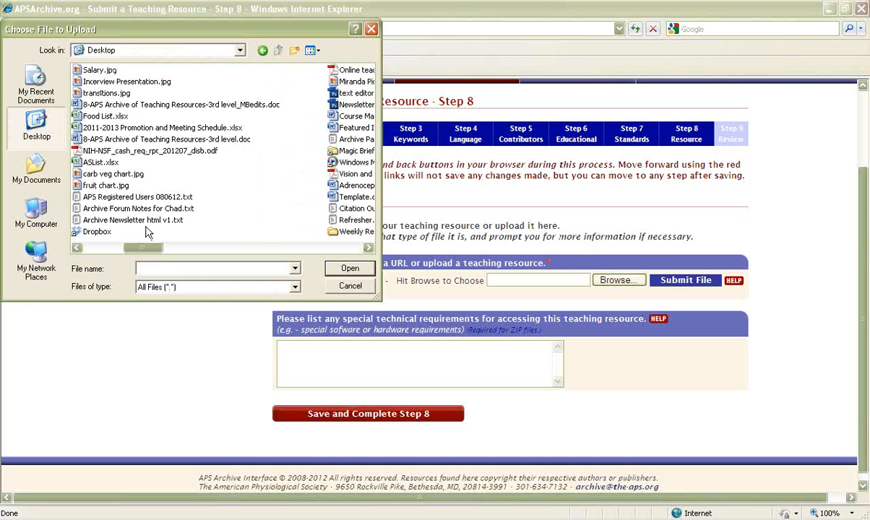
pyautogui.click(368, 248)
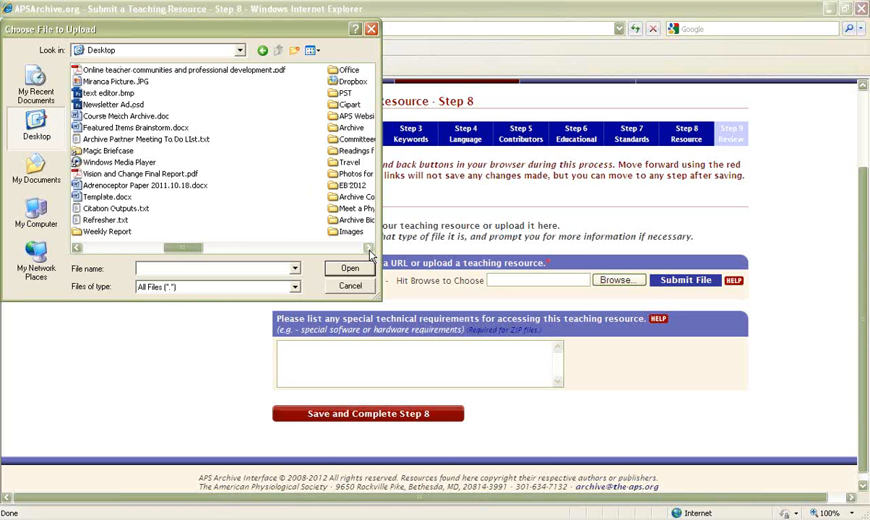
pyautogui.click(368, 248)
pyautogui.click(368, 248)
pyautogui.moveTo(348, 247); pyautogui.dragTo(145, 249)
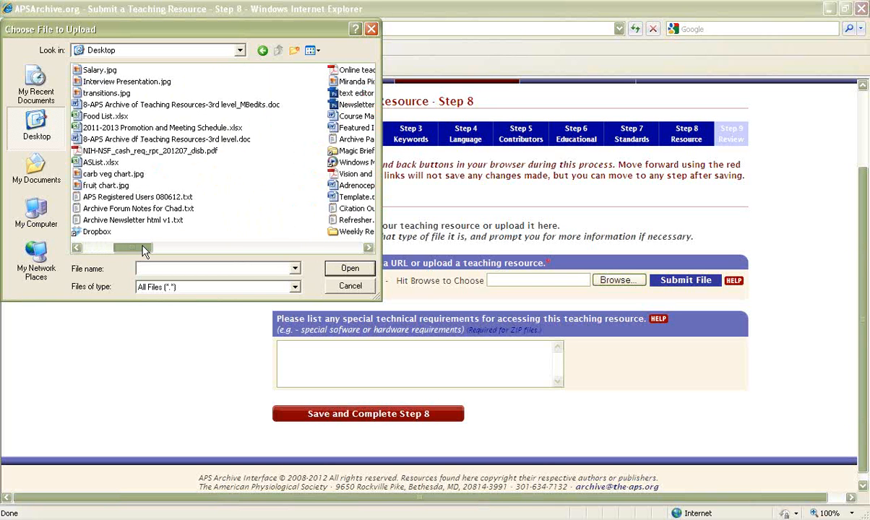
pyautogui.click(368, 247)
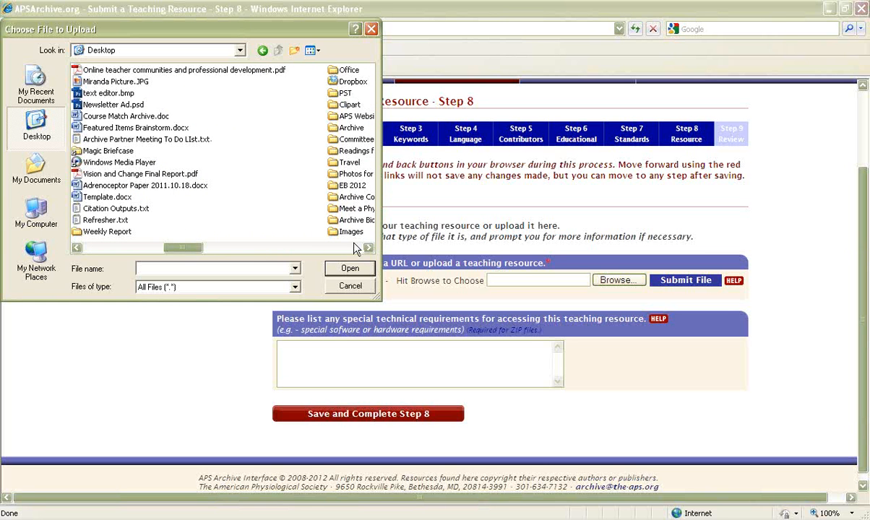
pyautogui.click(76, 248)
pyautogui.click(76, 247)
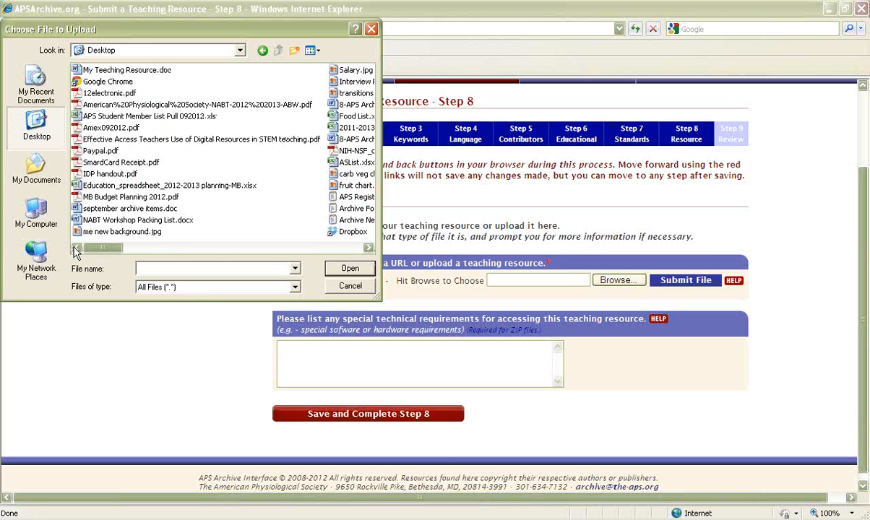
pyautogui.click(137, 70)
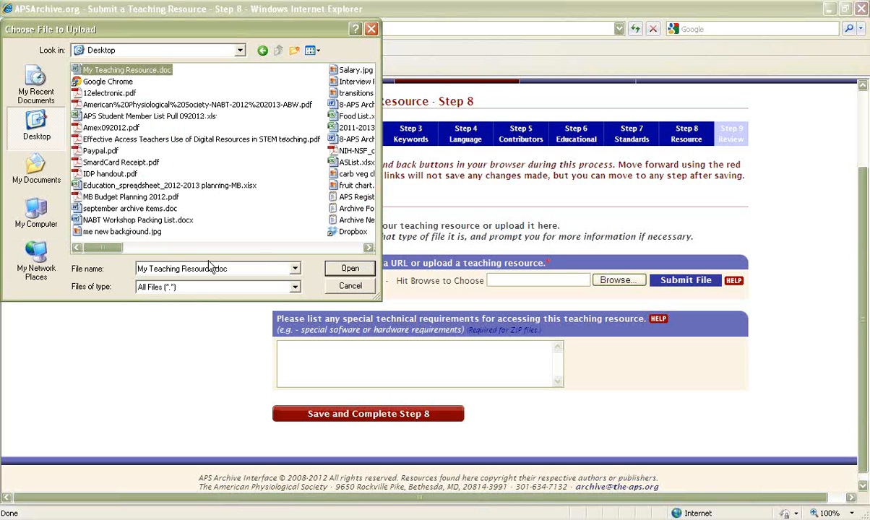
pyautogui.click(120, 70)
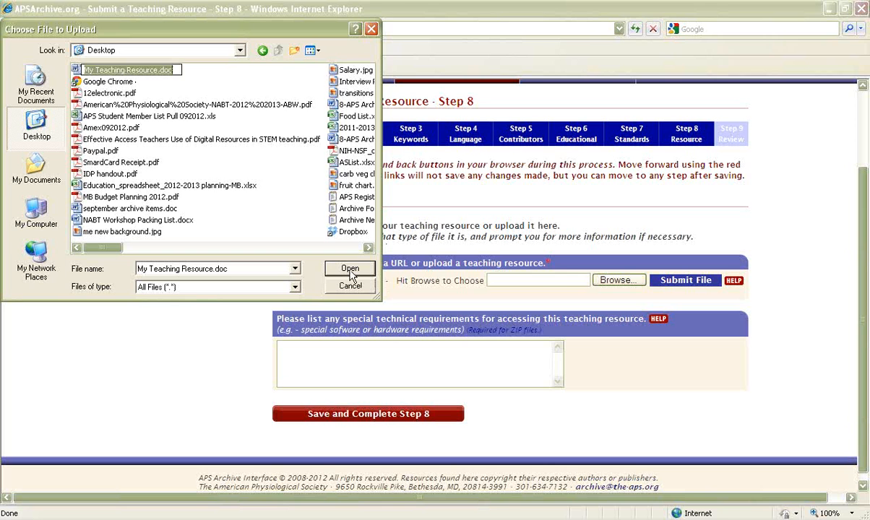
pyautogui.click(349, 270)
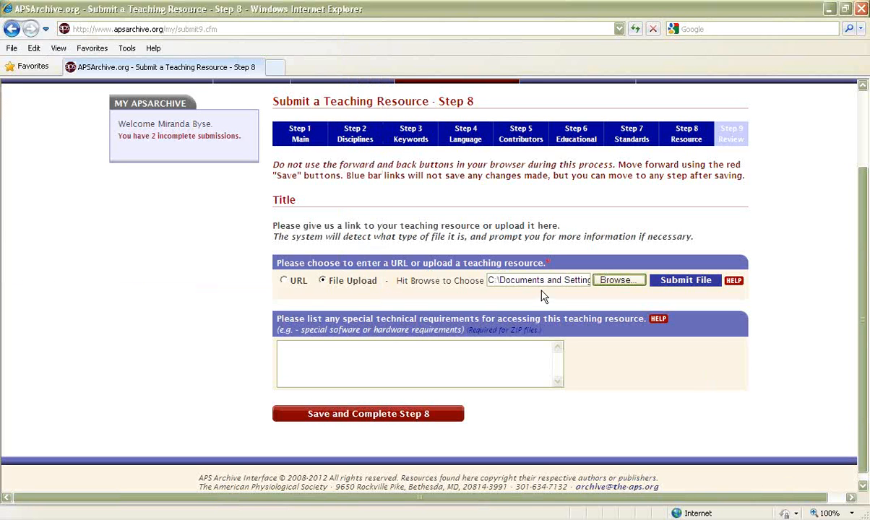
pyautogui.click(685, 281)
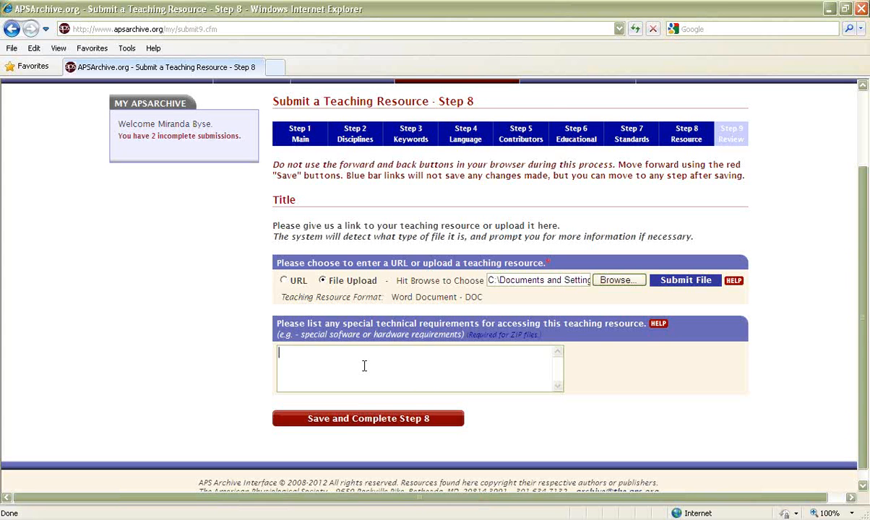
# Step: Leave the special technical requirements blank, save and complete Step 8, and check the completion status and final options in Step 9
pyautogui.click(292, 361)
pyautogui.click(364, 421)
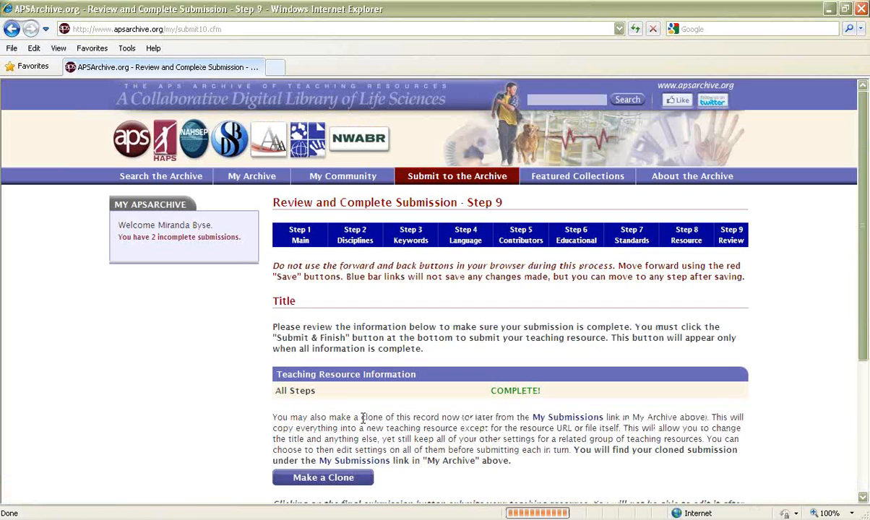
pyautogui.scroll(-3, 658, 427)
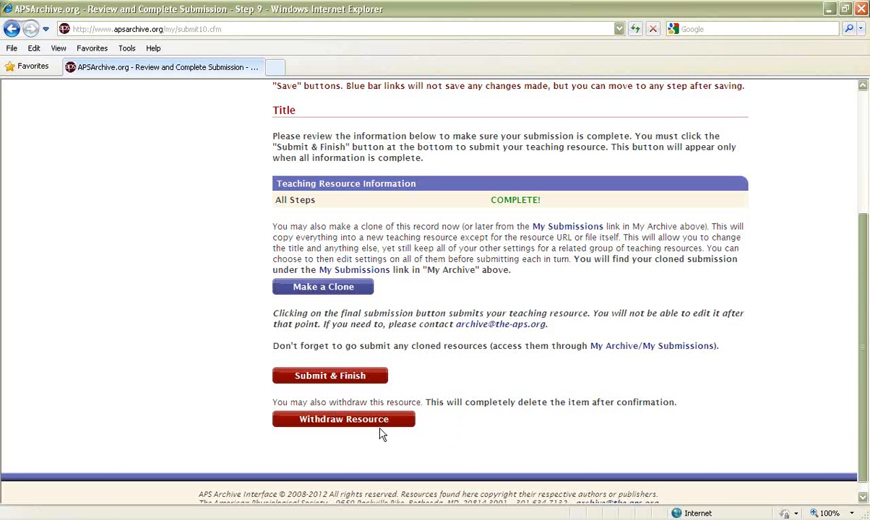
pyautogui.scroll(2, 508, 434)
pyautogui.scroll(2, 508, 434)
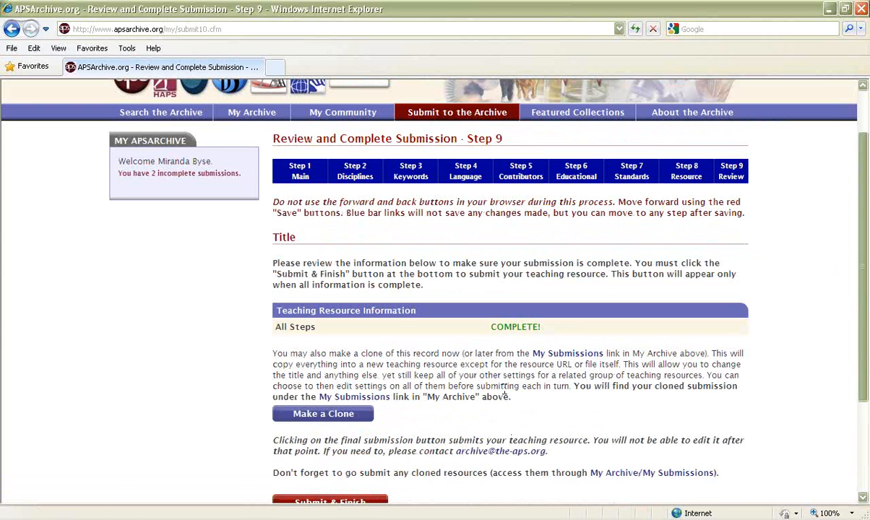
# Step: Return to Step 6 Educational from the review page and examine the submission's saved answers through the end of the form
pyautogui.click(580, 180)
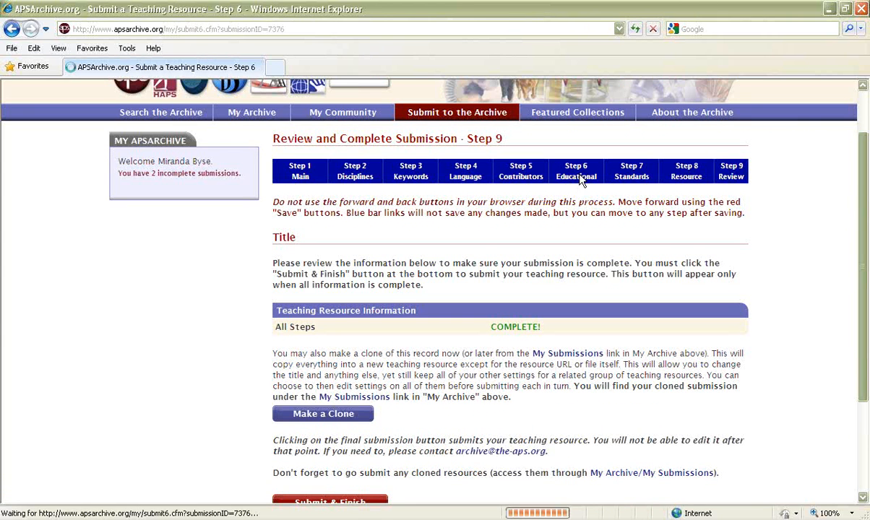
pyautogui.scroll(-15, 651, 354)
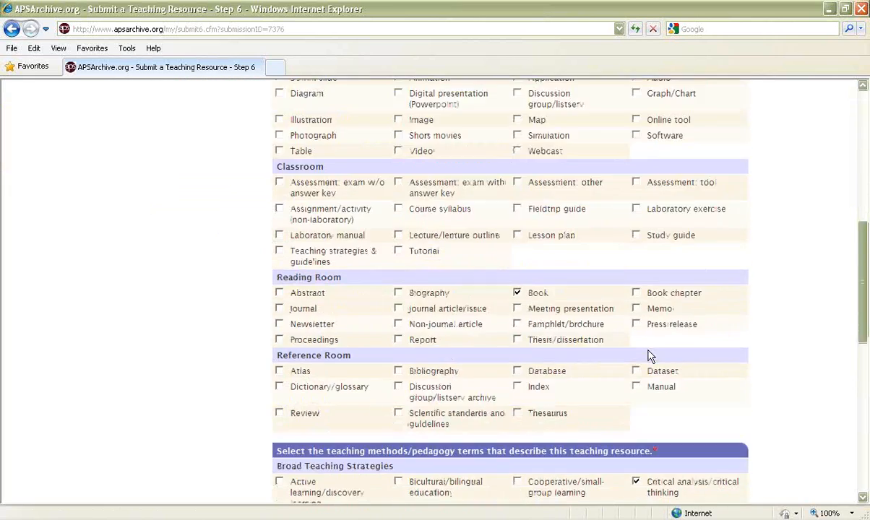
pyautogui.scroll(-12, 648, 356)
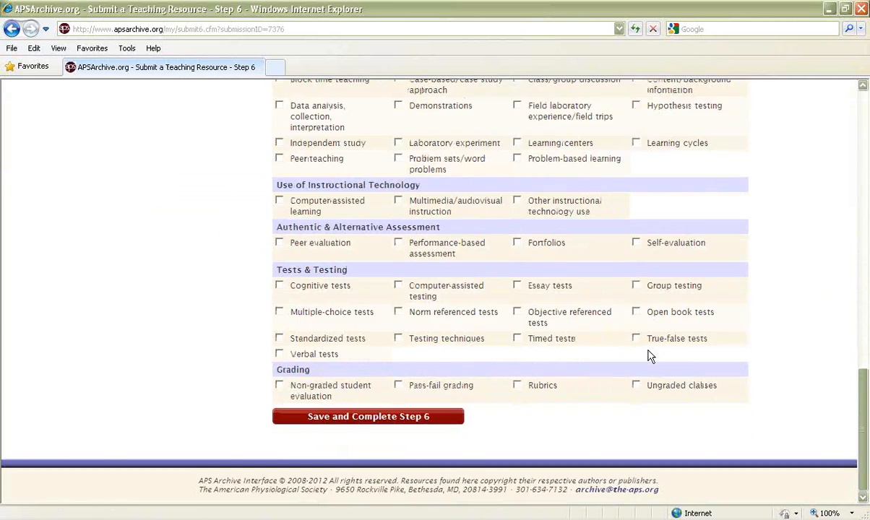
pyautogui.scroll(20, 648, 356)
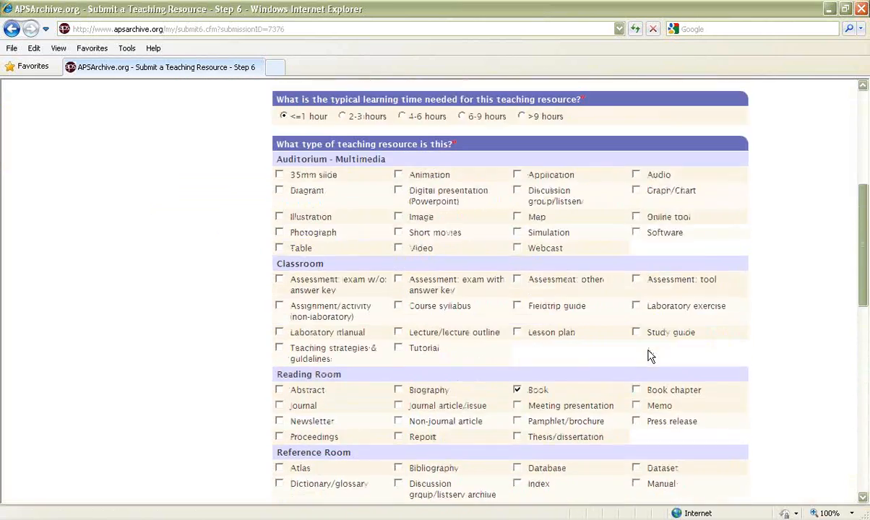
pyautogui.scroll(5, 648, 356)
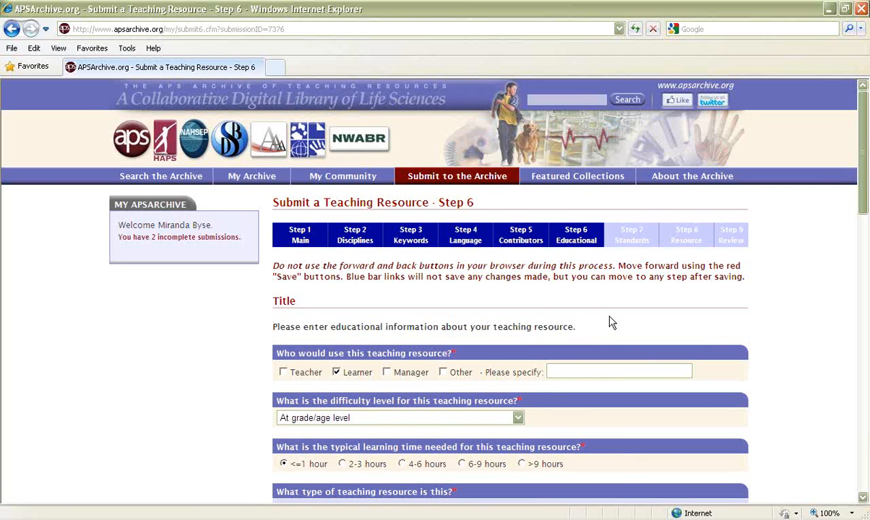
pyautogui.scroll(-2, 611, 323)
pyautogui.scroll(-15, 610, 323)
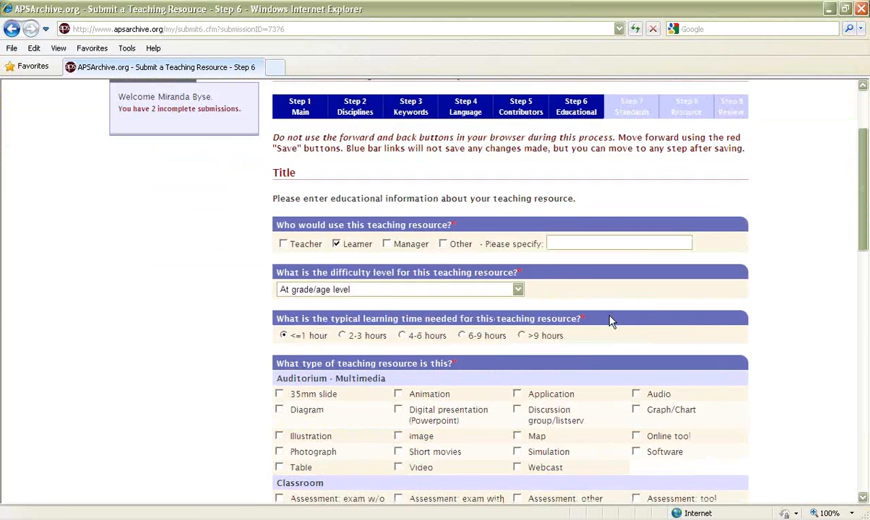
pyautogui.scroll(-7, 610, 323)
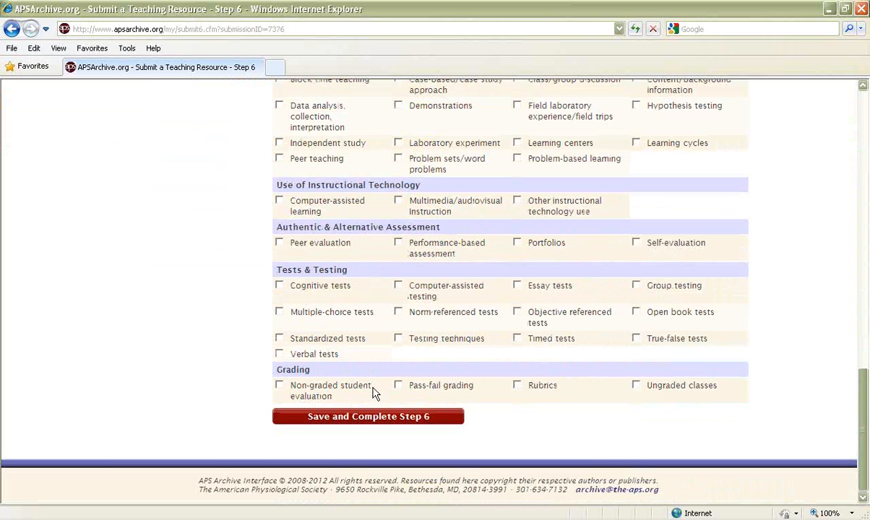
pyautogui.scroll(2, 650, 434)
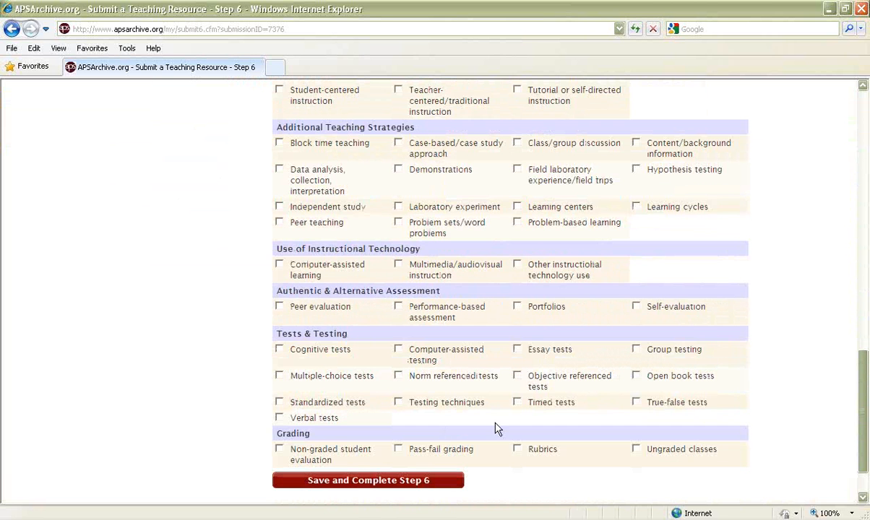
pyautogui.moveTo(861, 395); pyautogui.dragTo(858, 87)
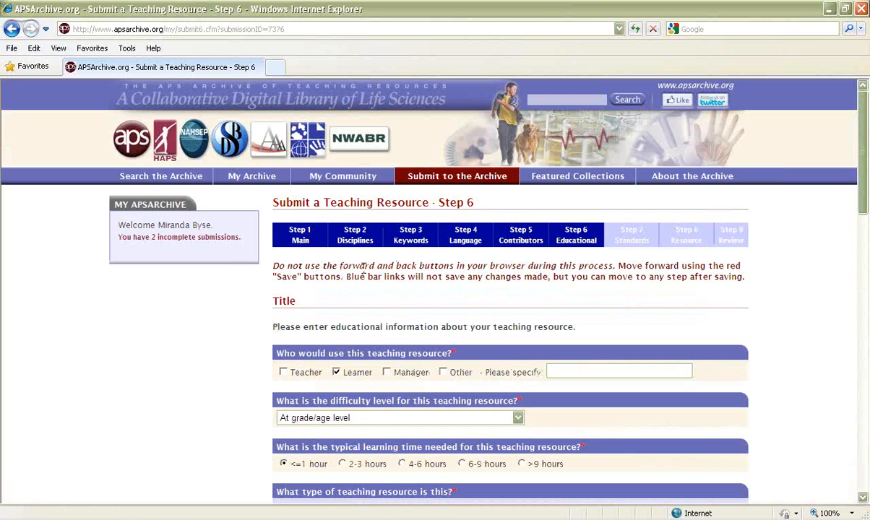
# Step: Go to the archive home page, dismiss the New Archive Feature notice, and reopen the second incomplete submission at its Step 1 details
pyautogui.click(338, 102)
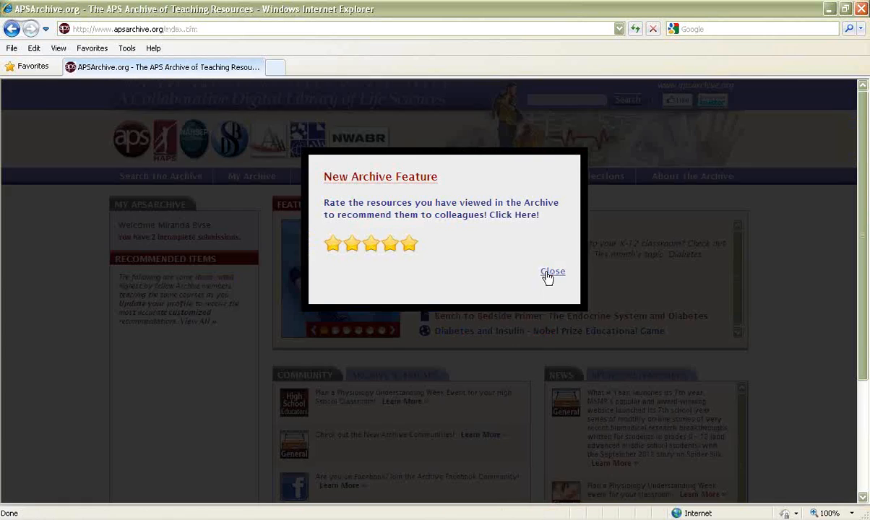
pyautogui.click(549, 274)
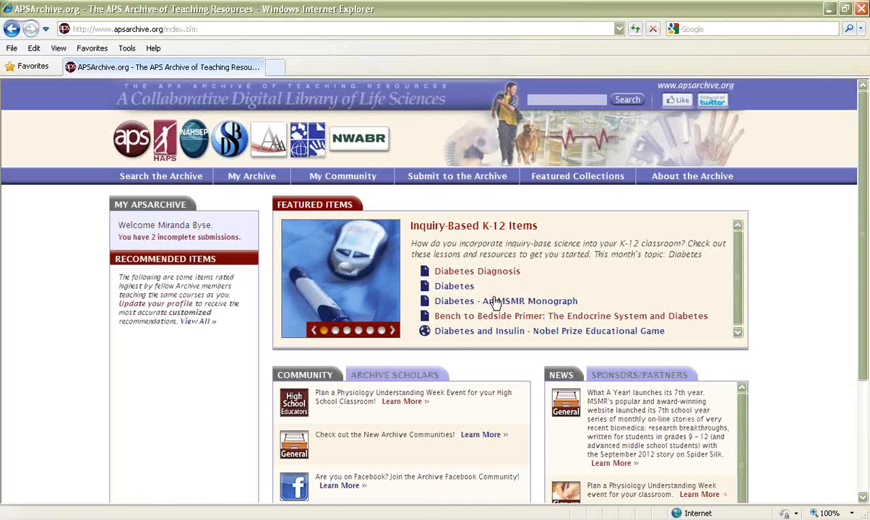
pyautogui.click(188, 237)
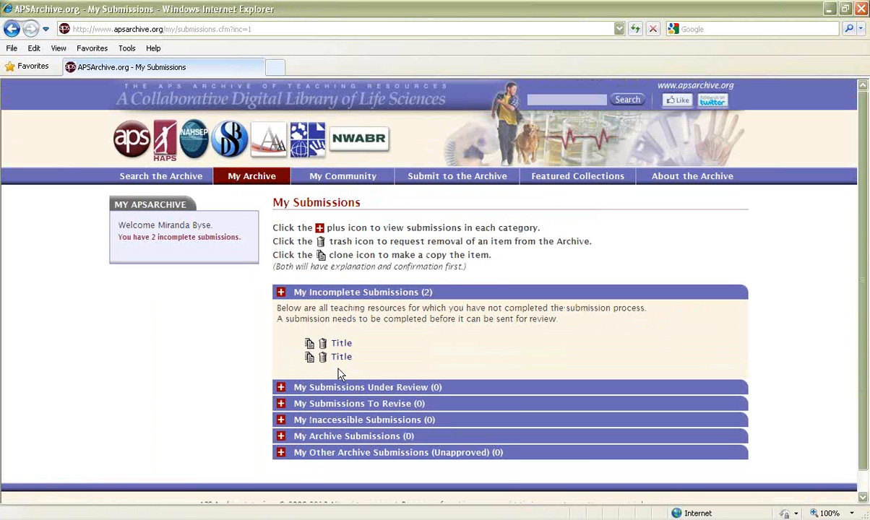
pyautogui.click(341, 362)
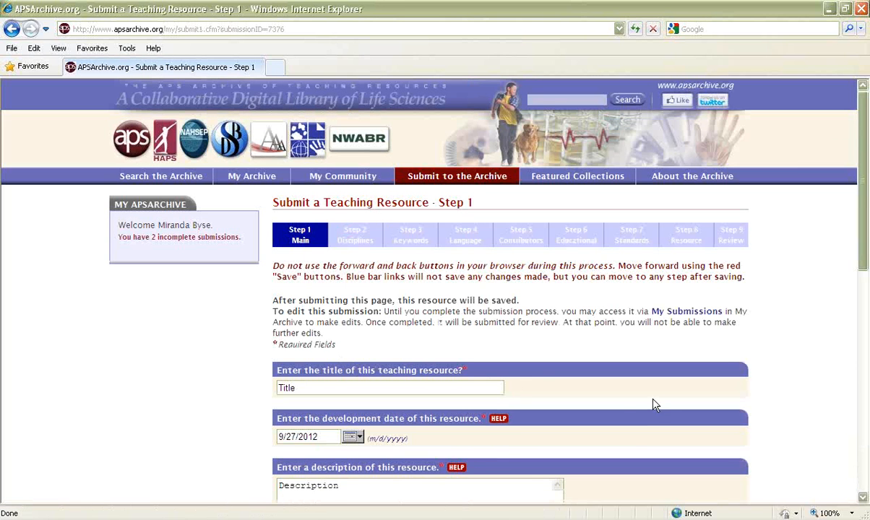
pyautogui.scroll(-3, 651, 399)
pyautogui.scroll(-2, 651, 403)
pyautogui.scroll(5, 652, 404)
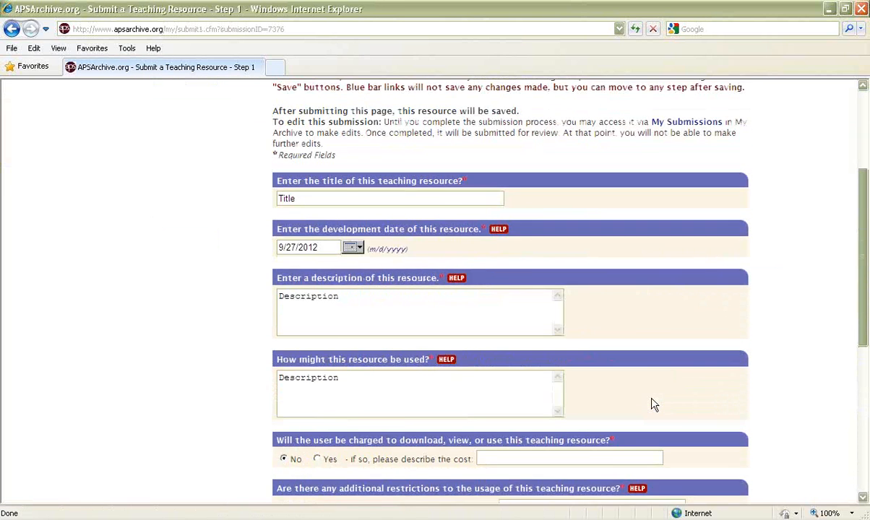
# Step: Check the uploaded file in Step 8 of the reopened submission, and review the clone, submit and withdraw options in Step 9
pyautogui.click(682, 246)
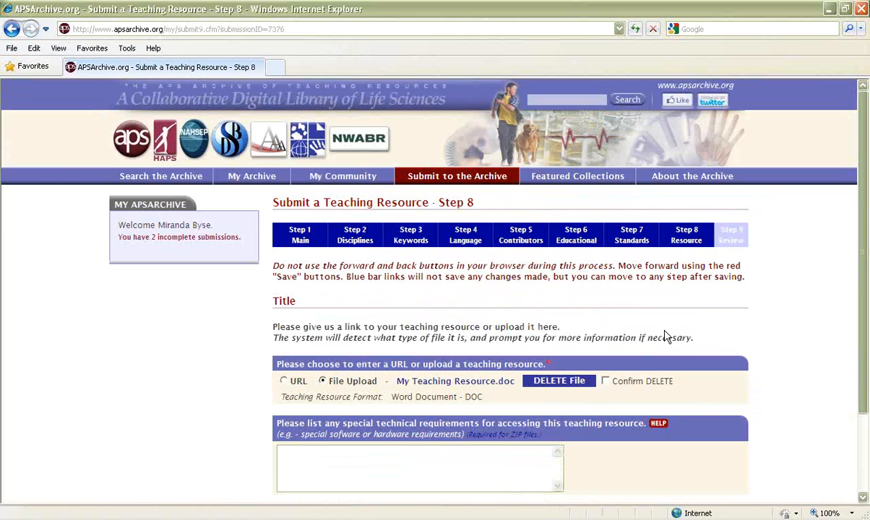
pyautogui.scroll(-3, 666, 336)
pyautogui.scroll(3, 666, 336)
pyautogui.click(734, 241)
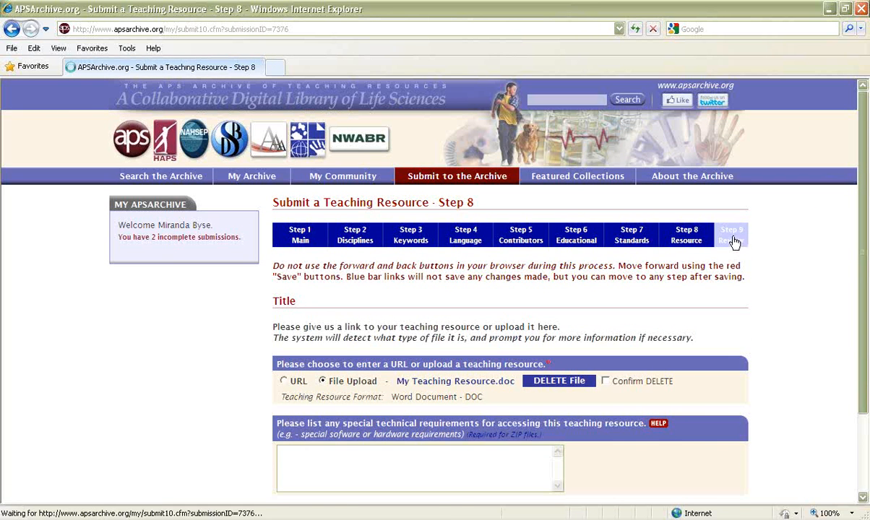
pyautogui.scroll(-3, 765, 318)
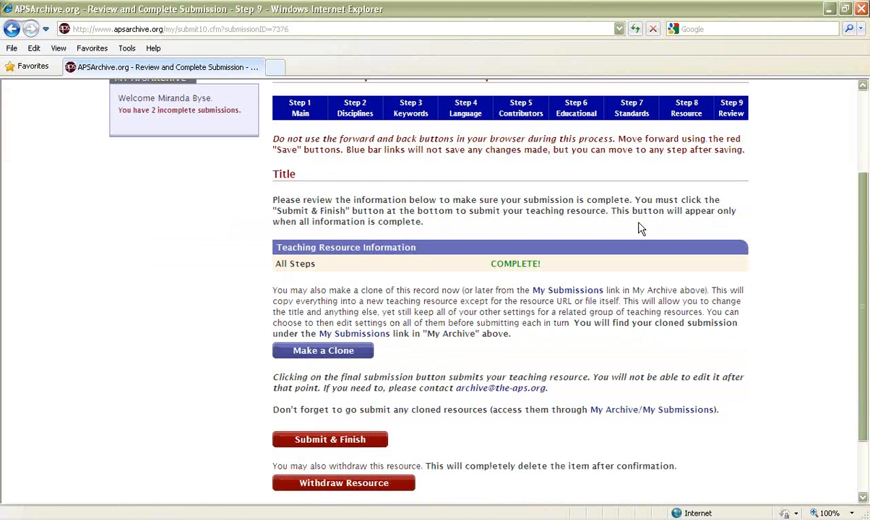
pyautogui.scroll(-2, 563, 462)
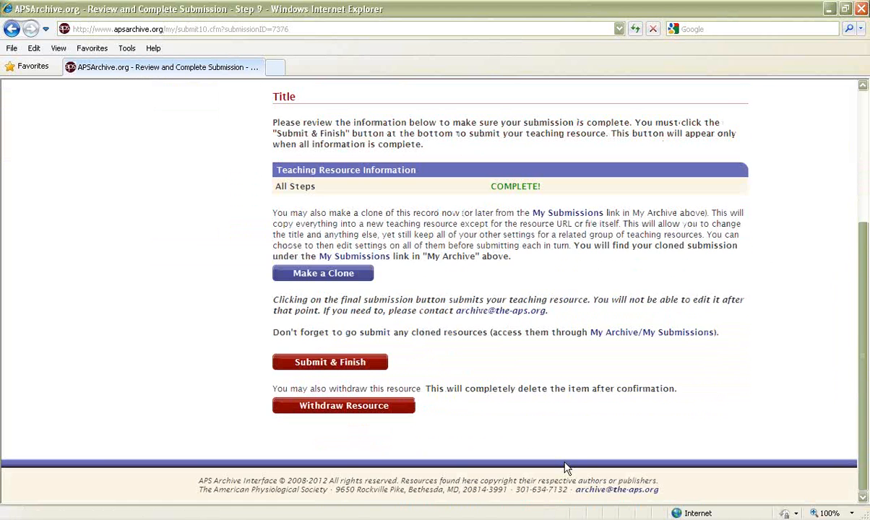
pyautogui.scroll(5, 566, 468)
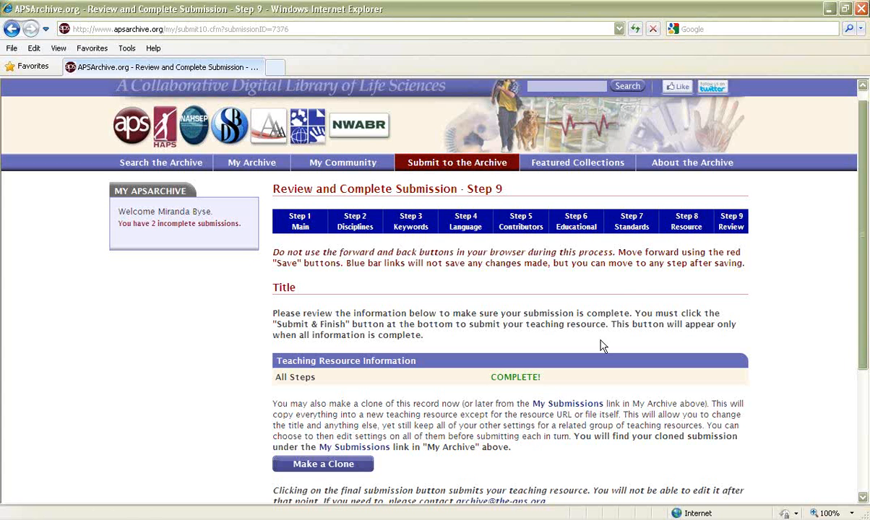
# Step: Open the archive's Contact Us page and look over the contact form's fields and contact purposes
pyautogui.moveTo(643, 161)
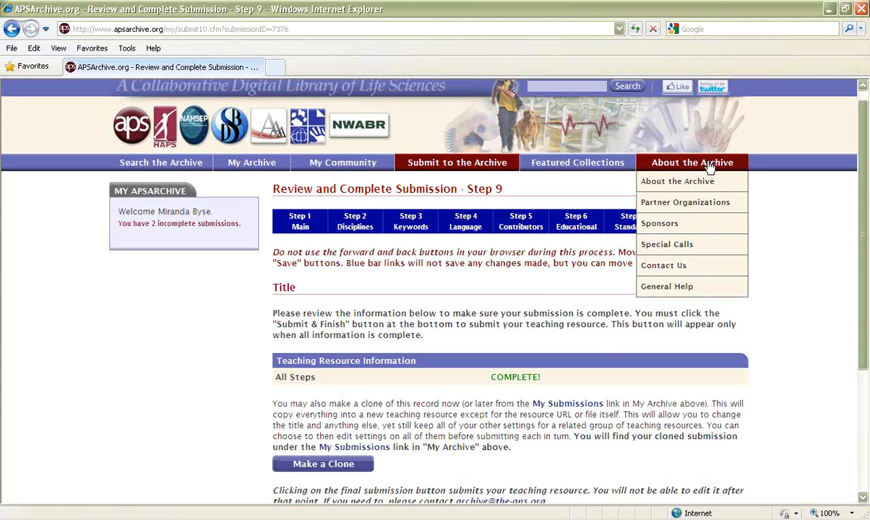
pyautogui.click(675, 267)
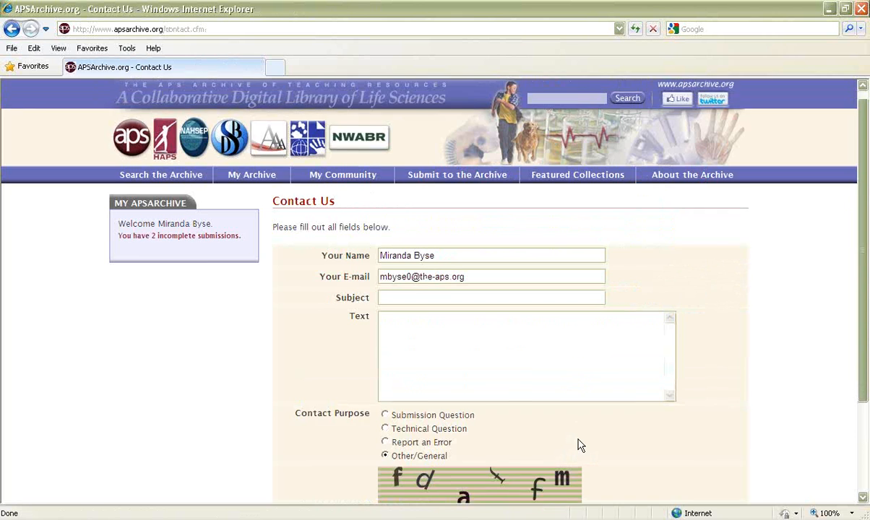
pyautogui.scroll(-1, 458, 293)
pyautogui.click(458, 293)
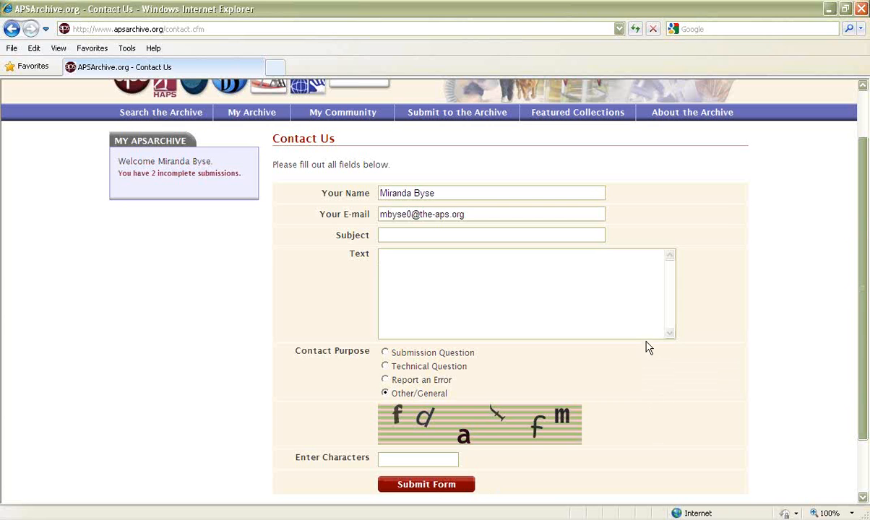
pyautogui.click(858, 37)
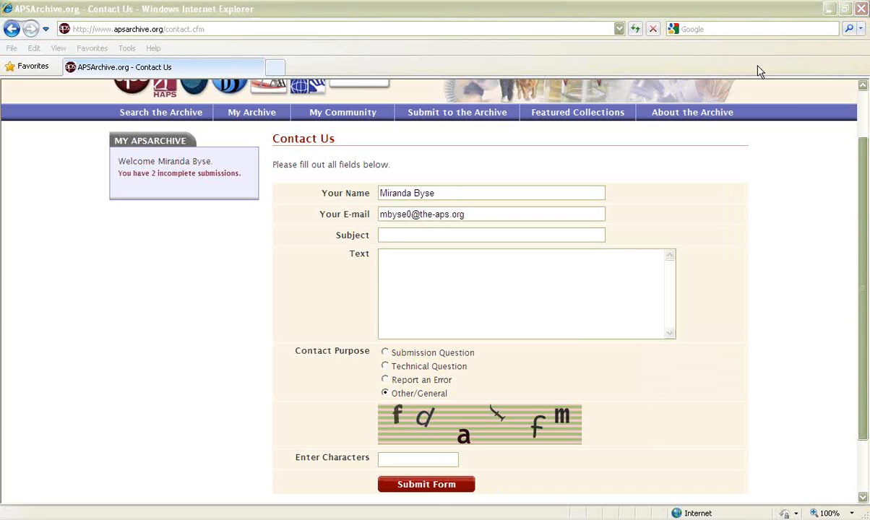